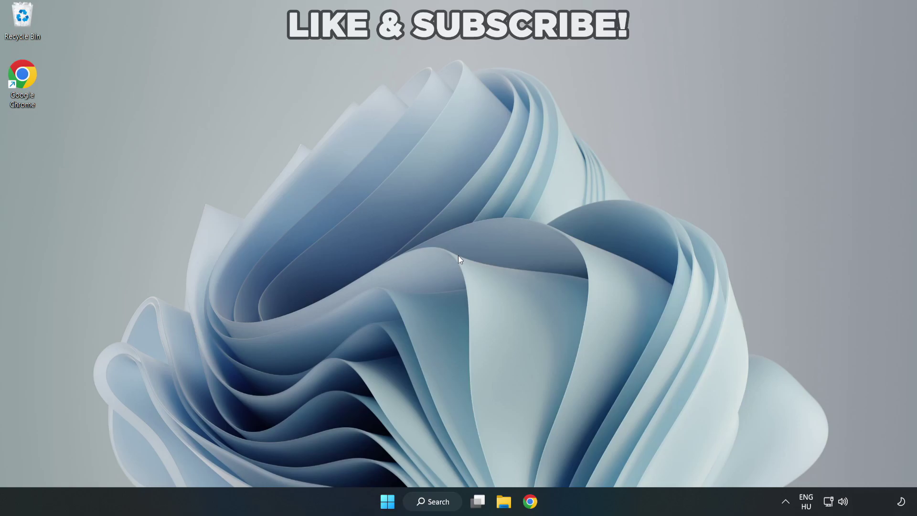
- Search Windows for 'device manager' and launch the Device Manager best match
left_click(438, 506)
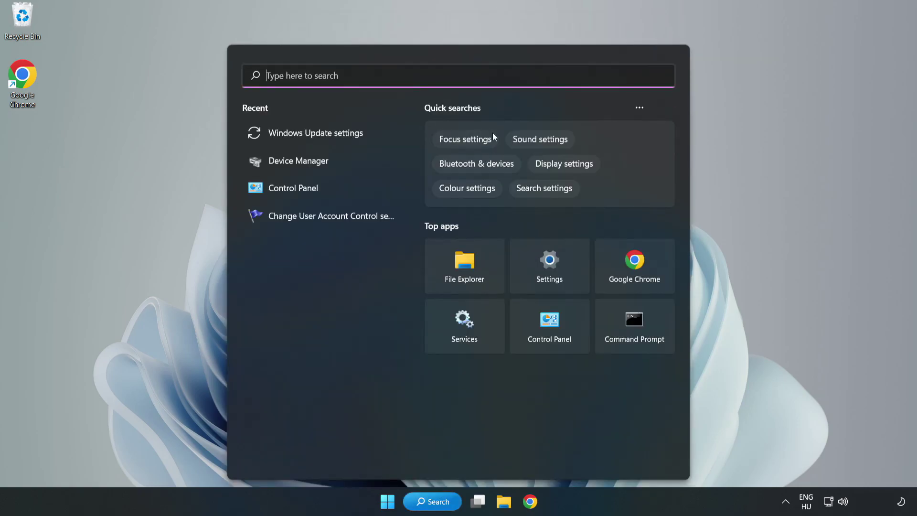
type("device m")
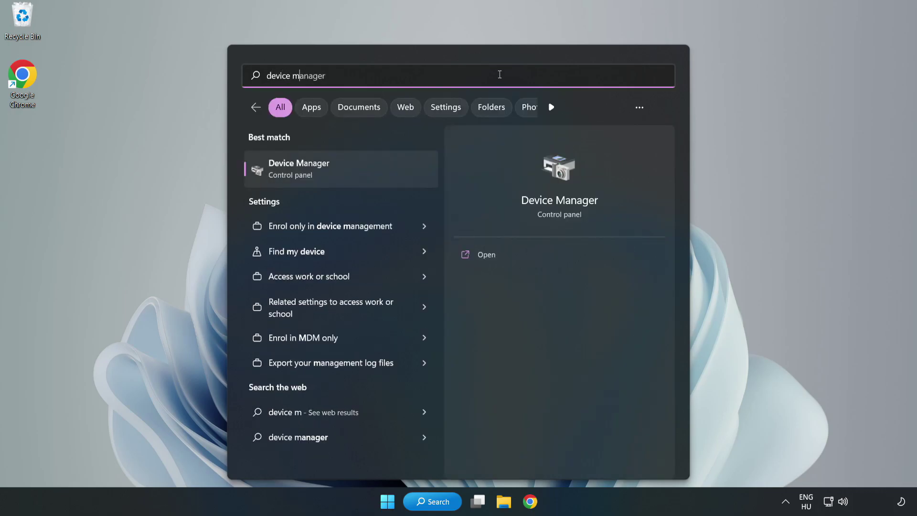
type("anager")
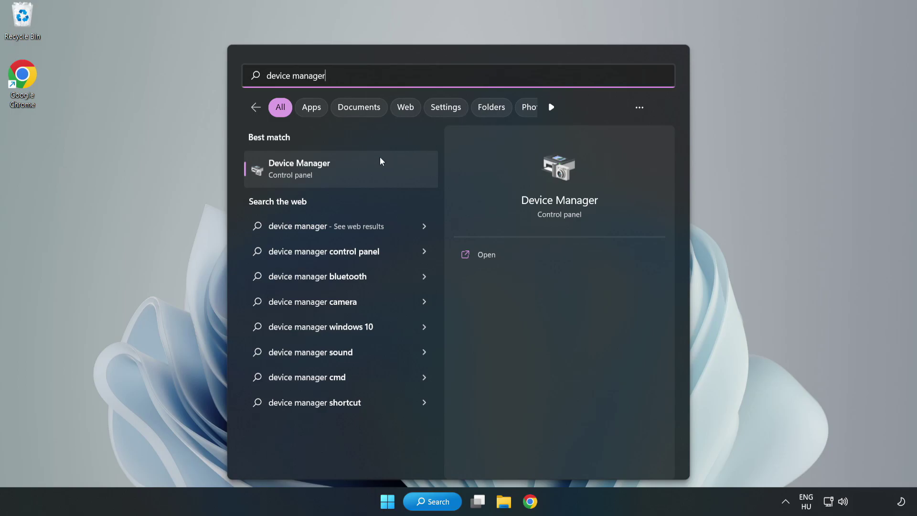
left_click(342, 177)
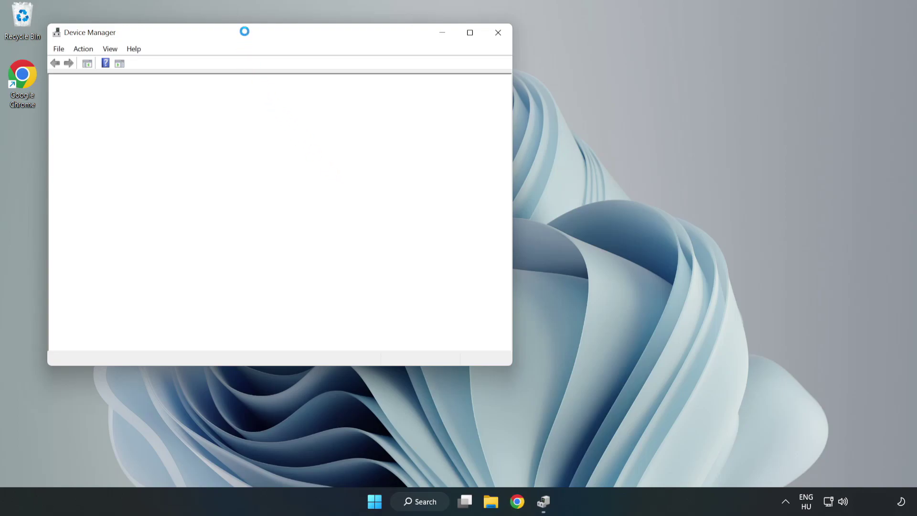
- Run an automatic driver search for the VMware SVGA 3D display adapter, then close the wizard
left_click_drag(244, 33, 410, 82)
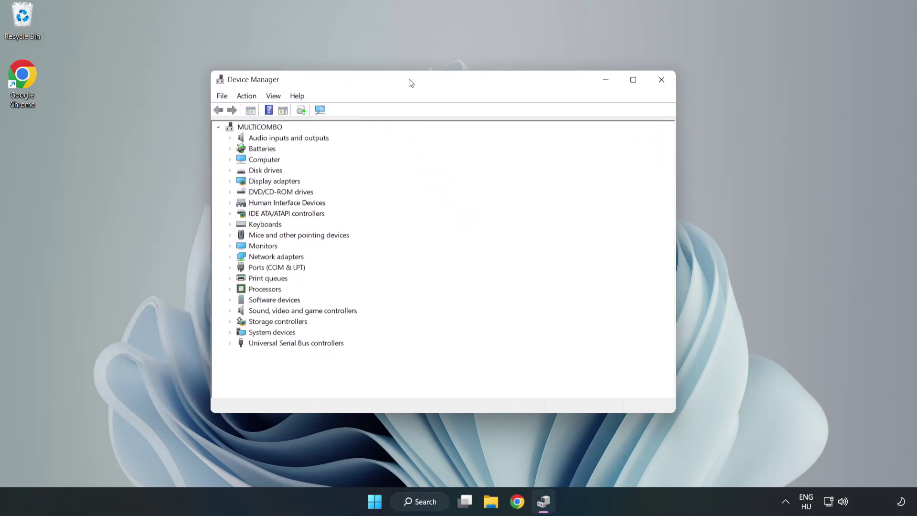
left_click(244, 182)
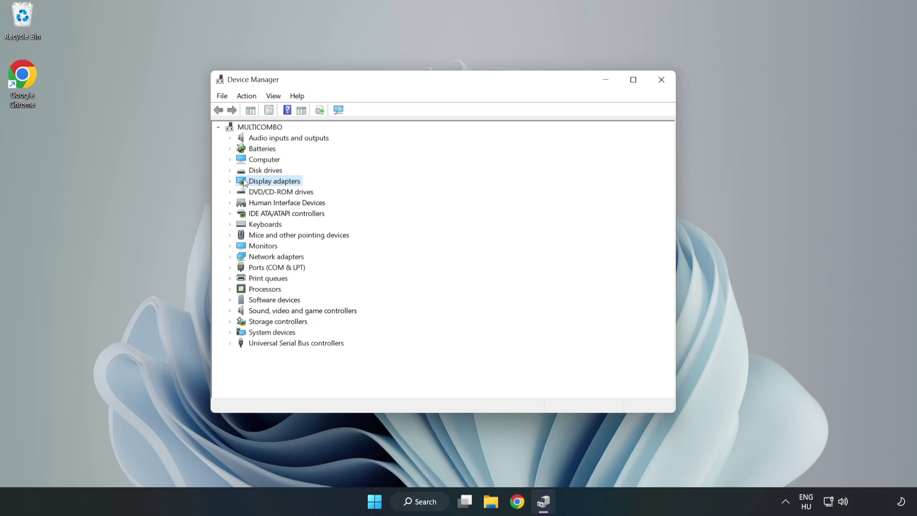
left_click(230, 182)
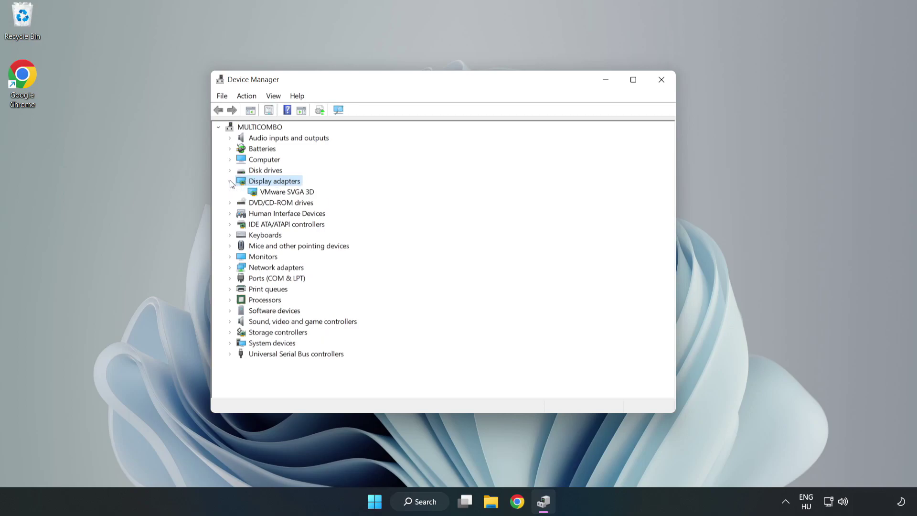
left_click(255, 192)
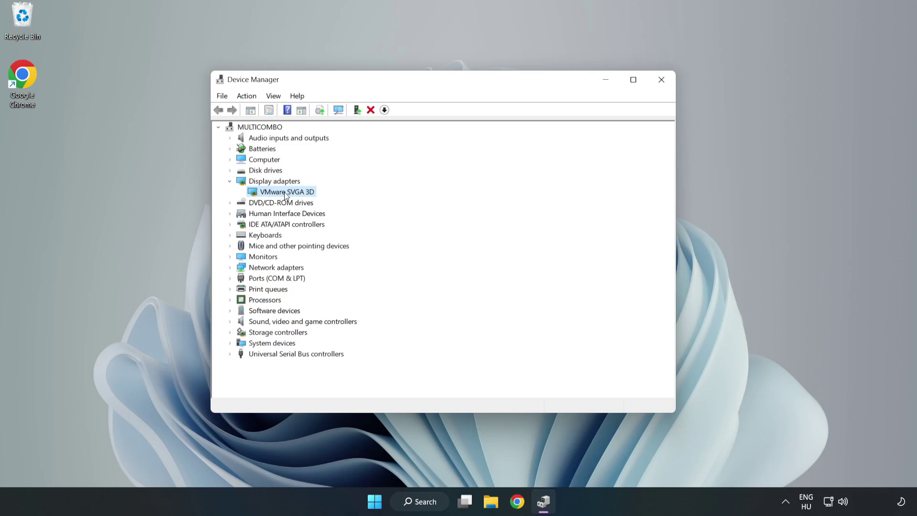
right_click(285, 193)
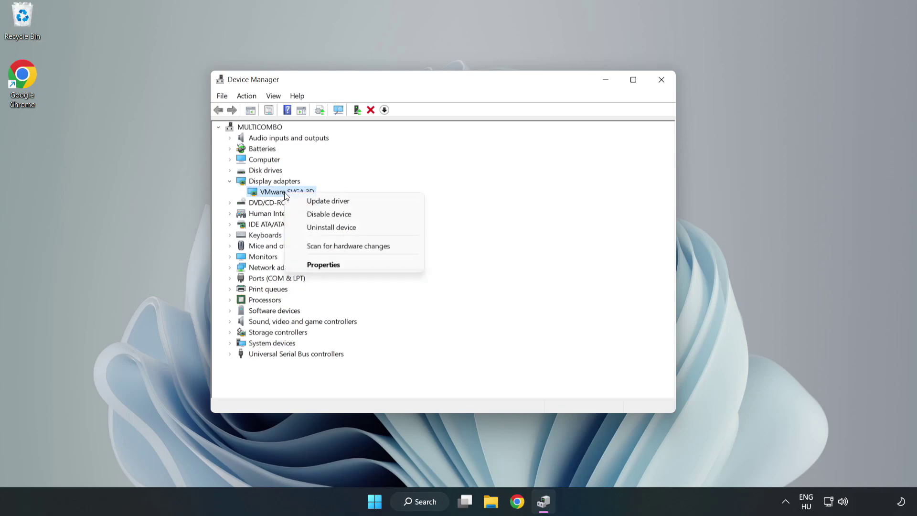
left_click(356, 201)
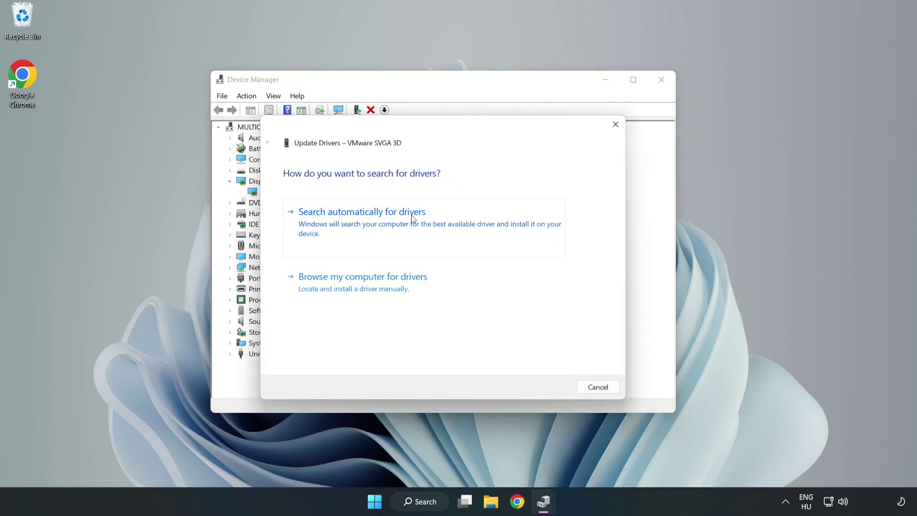
left_click(366, 224)
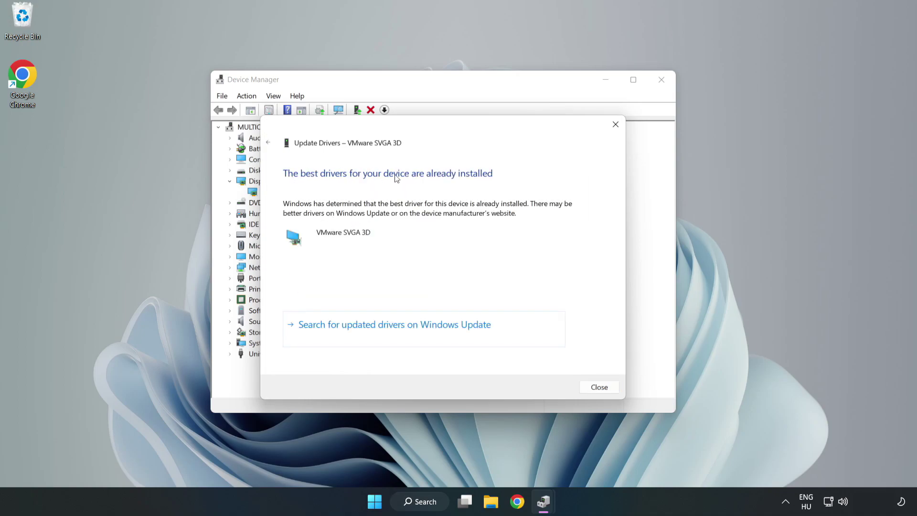
left_click(600, 388)
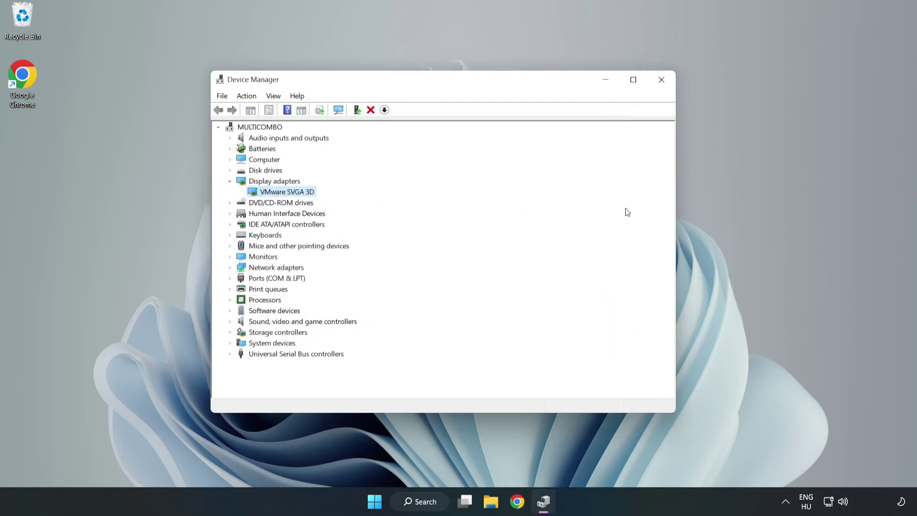
- Close Device Manager and open Windows Update settings through a search for 'updates'
left_click(661, 84)
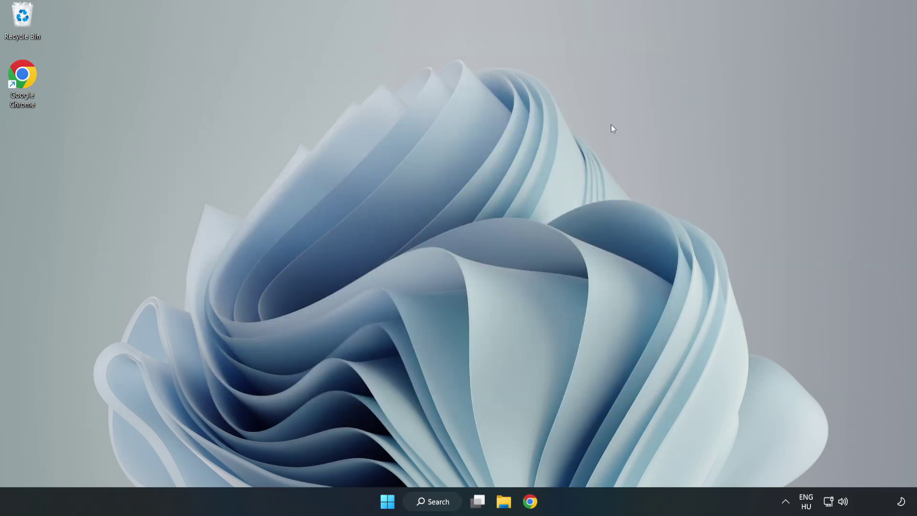
left_click(436, 504)
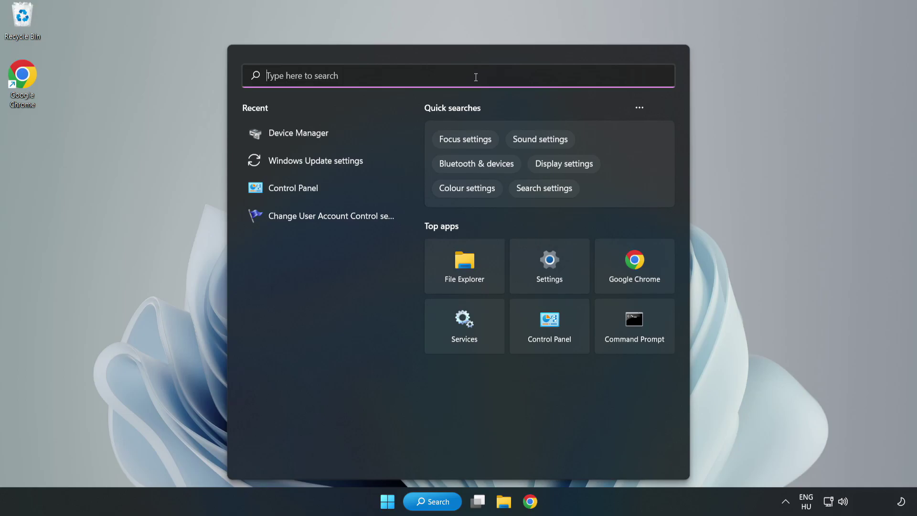
type("updates")
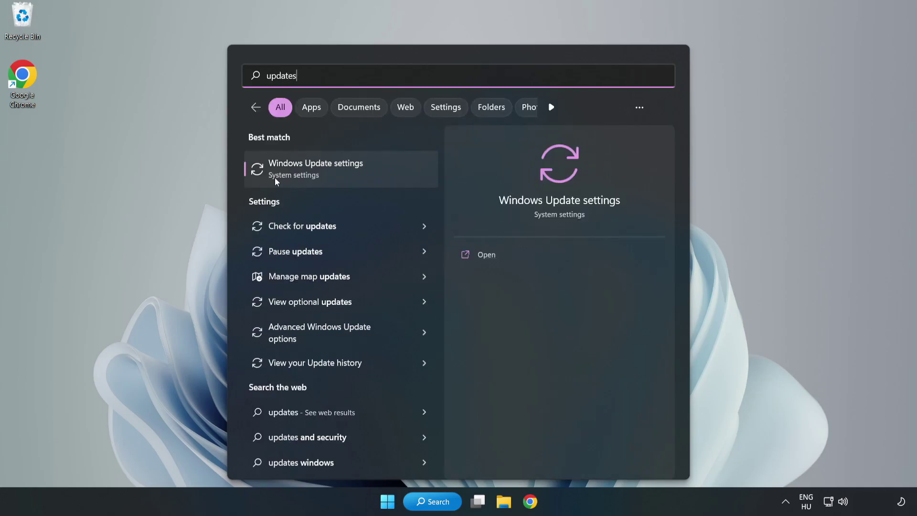
left_click(327, 174)
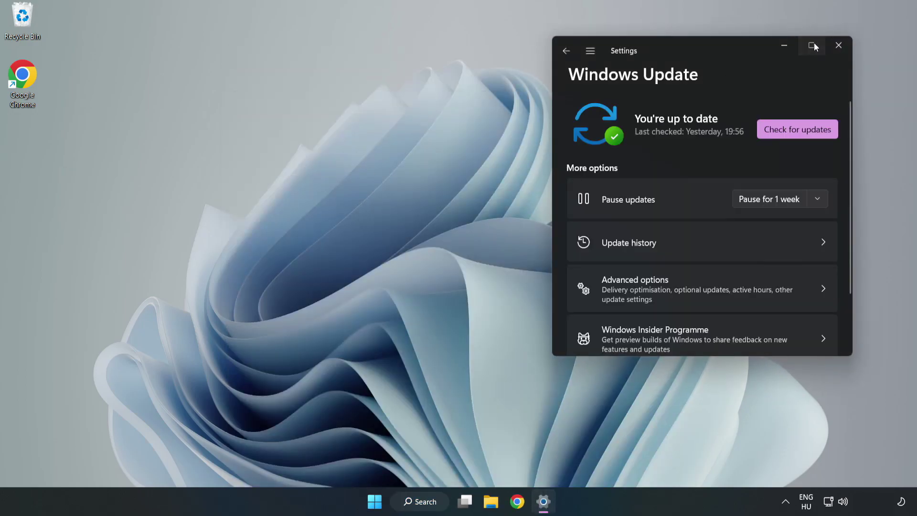
- Maximize Settings and run Check for updates until it reports You're up to date
left_click(812, 44)
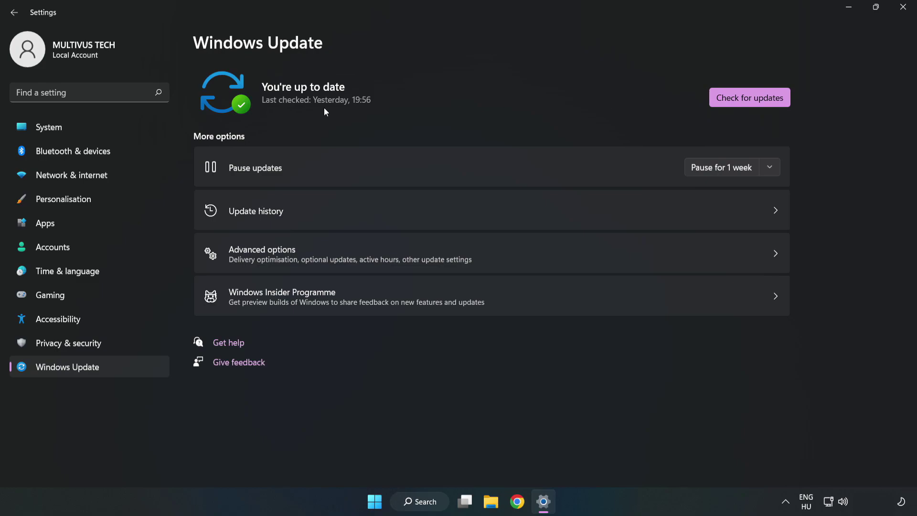
left_click(753, 100)
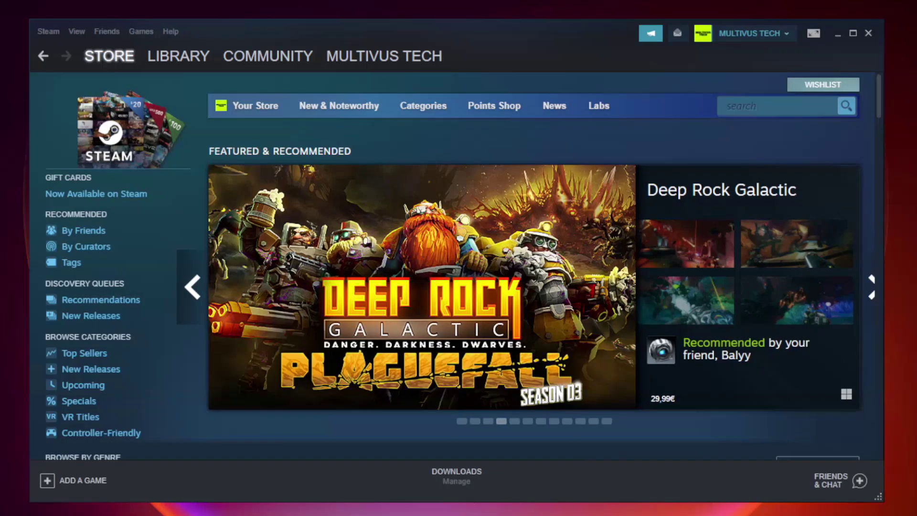
- Switch Steam from the Store to the Library and bring up YOUR NOT WORKING GAME's context menu
mouse_move(198, 58)
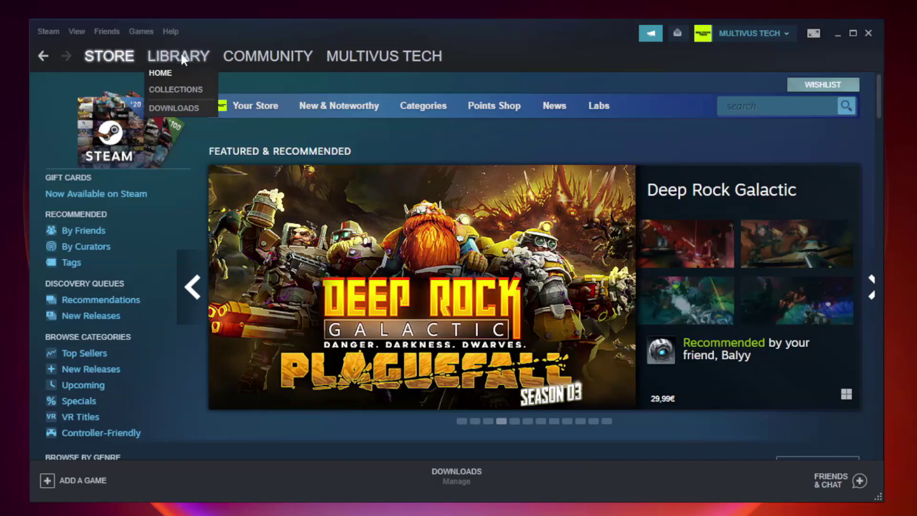
left_click(185, 61)
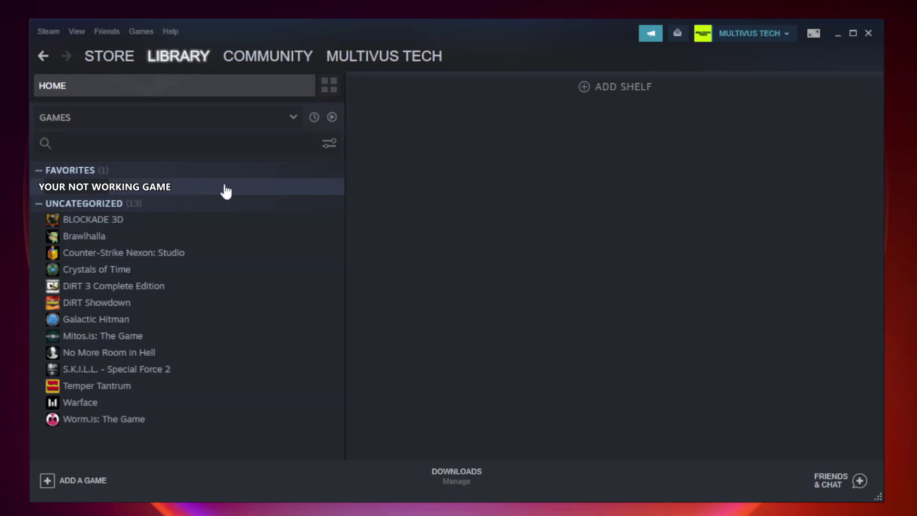
right_click(198, 192)
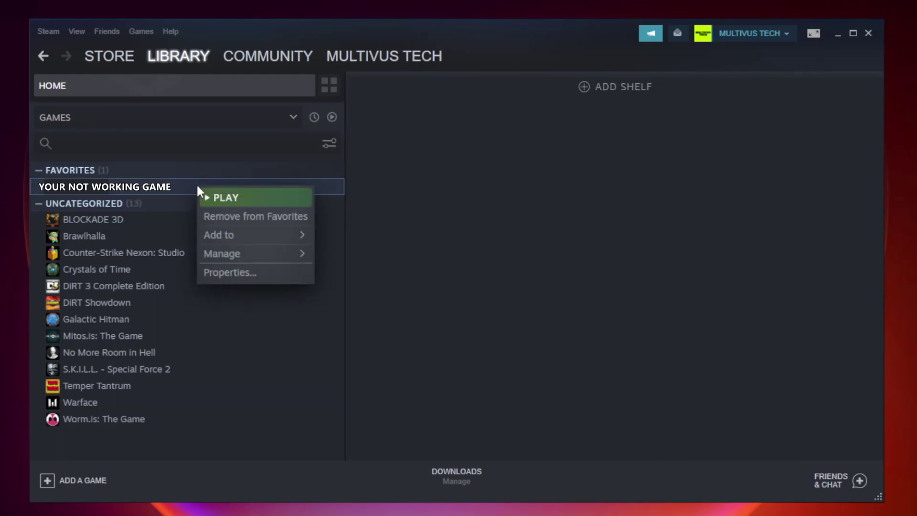
- Verify the integrity of Unturned's game files from Properties > Local Files
left_click(253, 272)
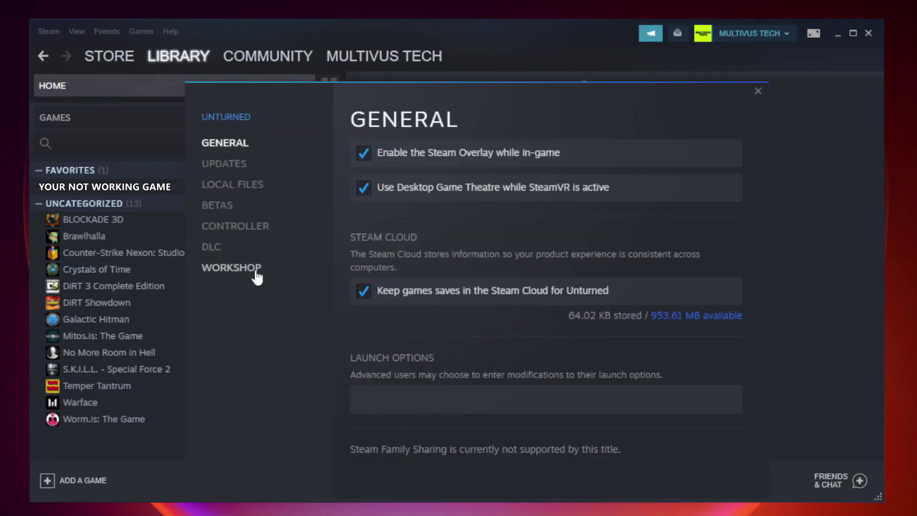
left_click(244, 192)
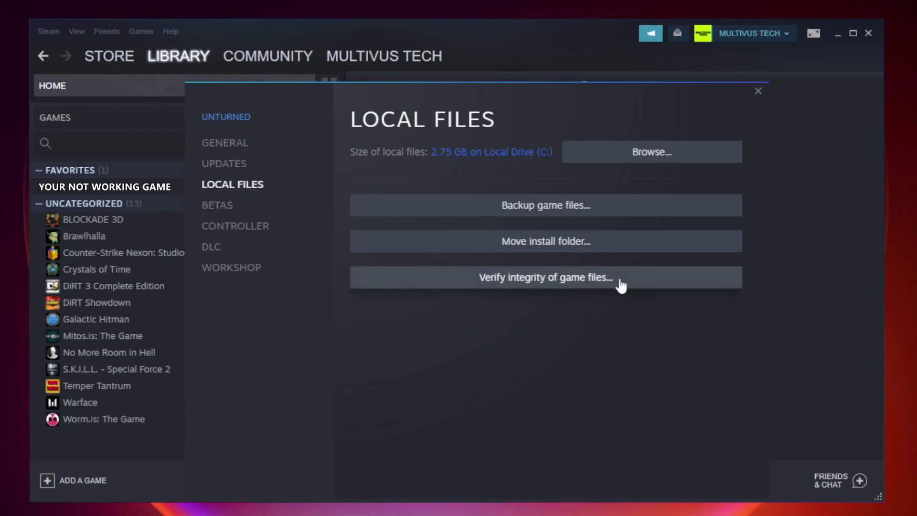
left_click(554, 282)
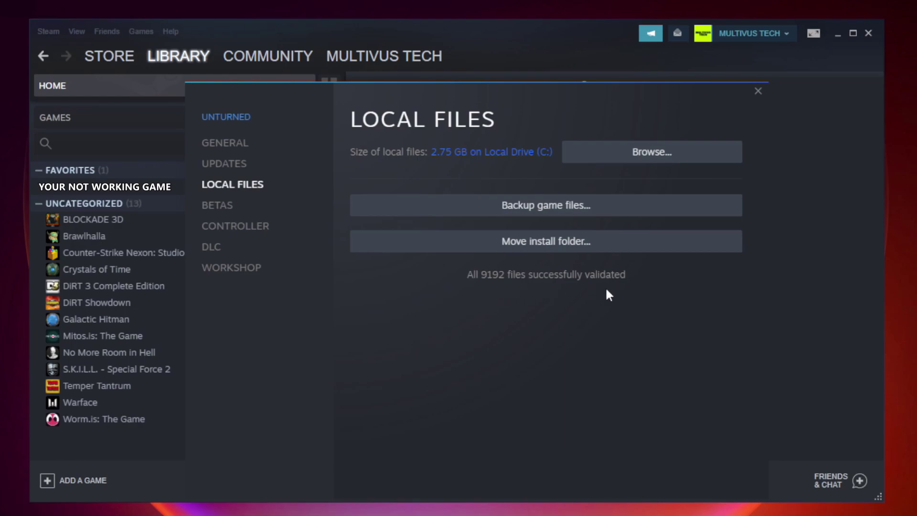
- Browse to the game's install folder and open Properties for the YOUR NOT WORKING GAME shortcut
left_click(654, 161)
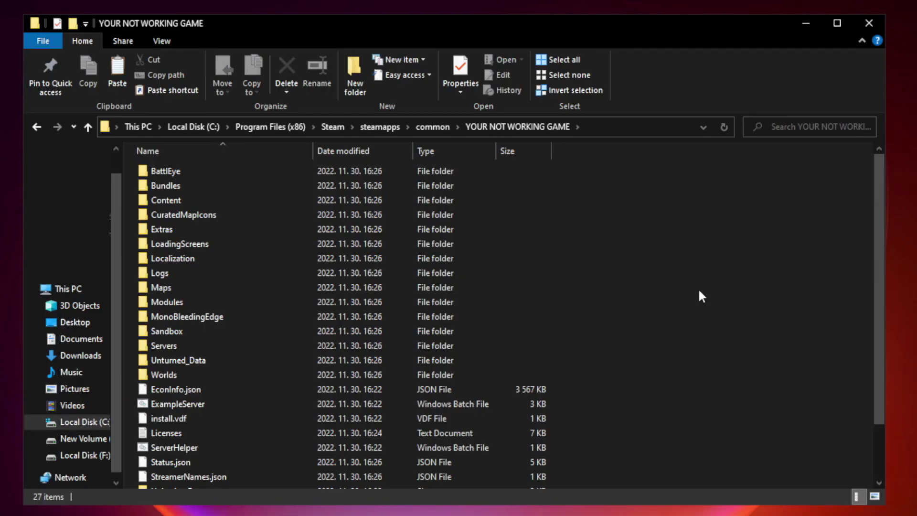
left_click_drag(880, 250, 880, 328)
left_click(365, 481)
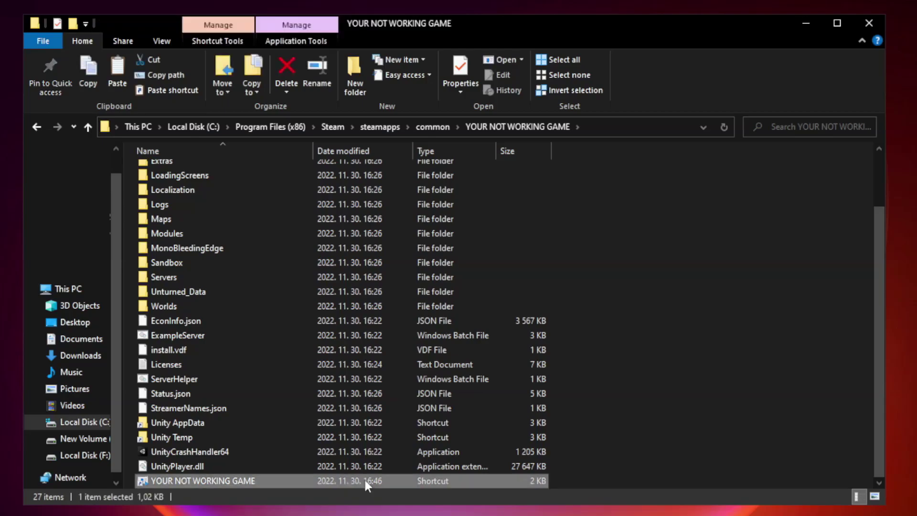
right_click(310, 481)
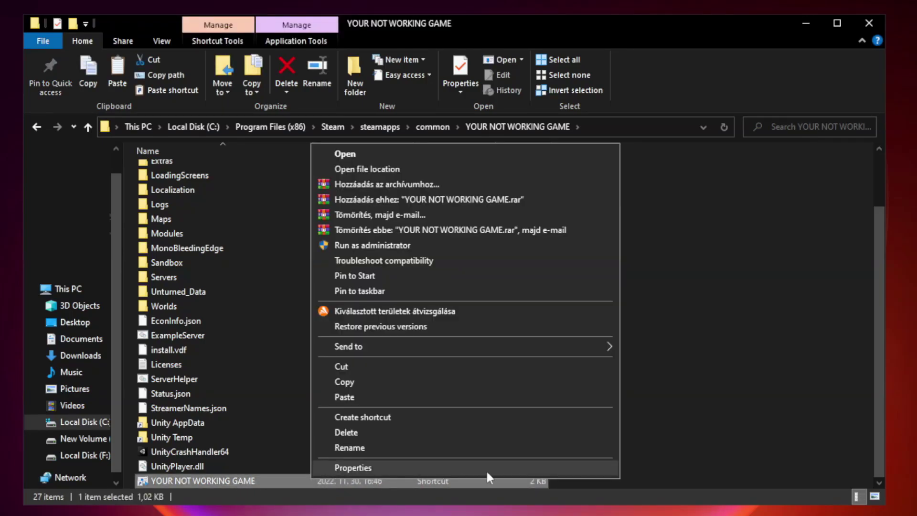
left_click(462, 468)
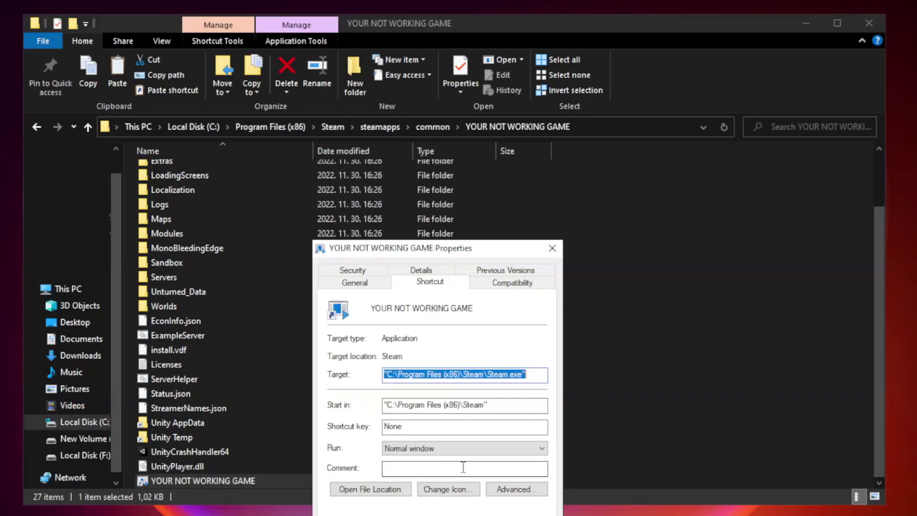
left_click_drag(456, 253, 454, 104)
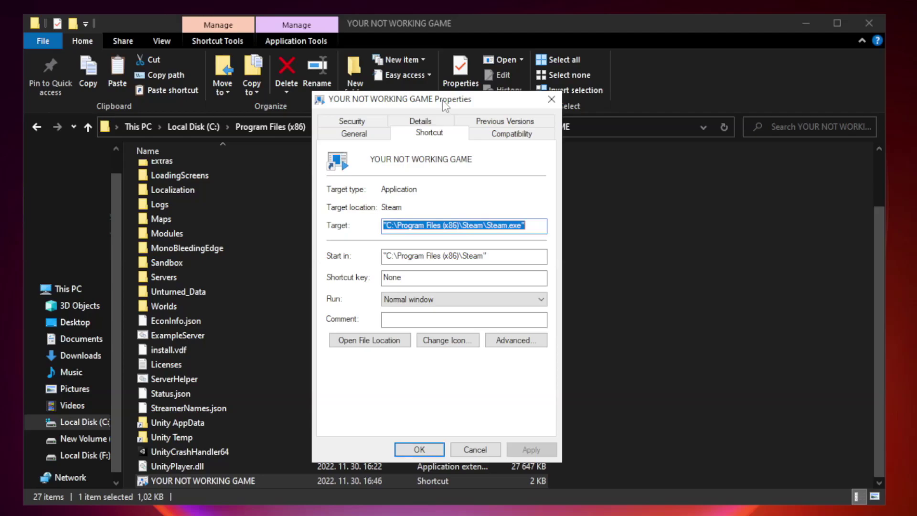
- Give the shortcut Windows 8 compatibility, admin rights and disabled fullscreen optimizations, and save
left_click(510, 135)
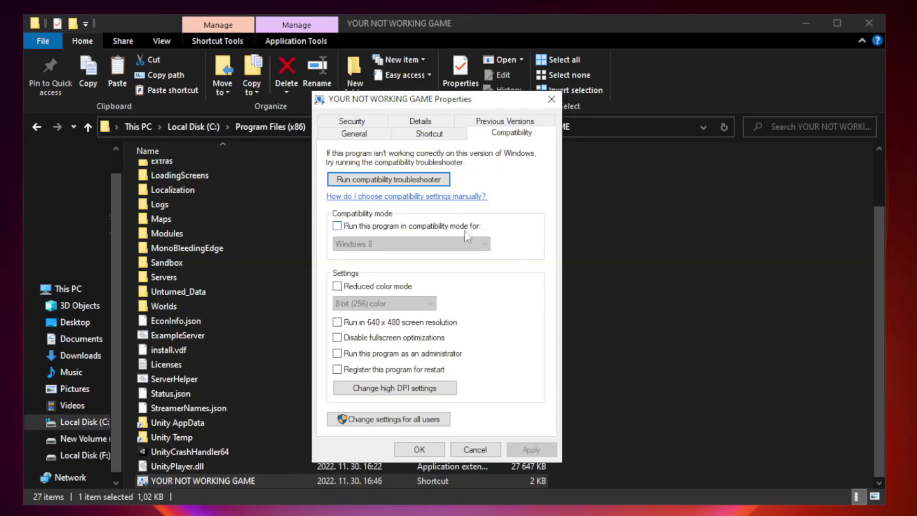
left_click(368, 227)
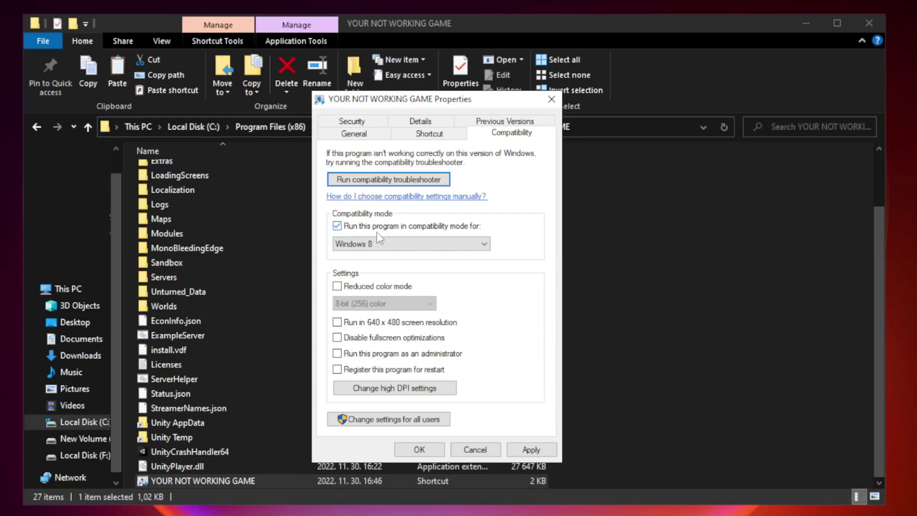
left_click(406, 245)
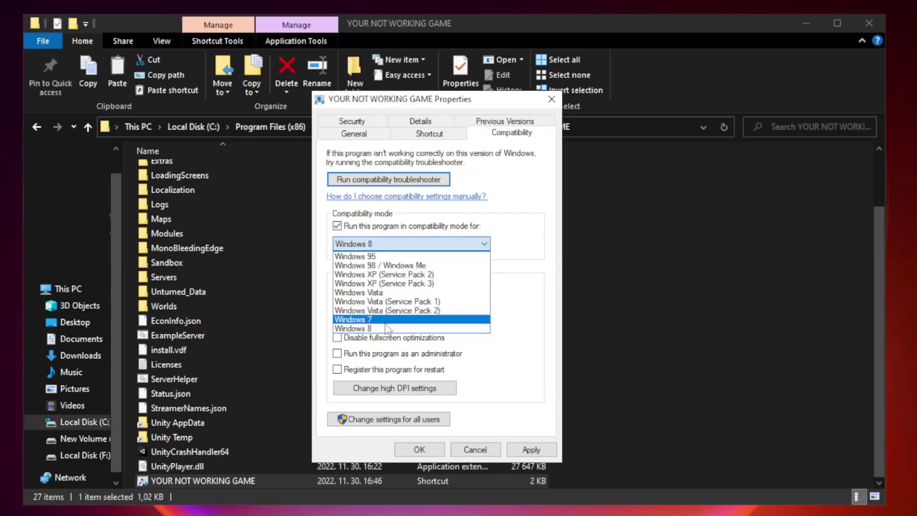
left_click(388, 329)
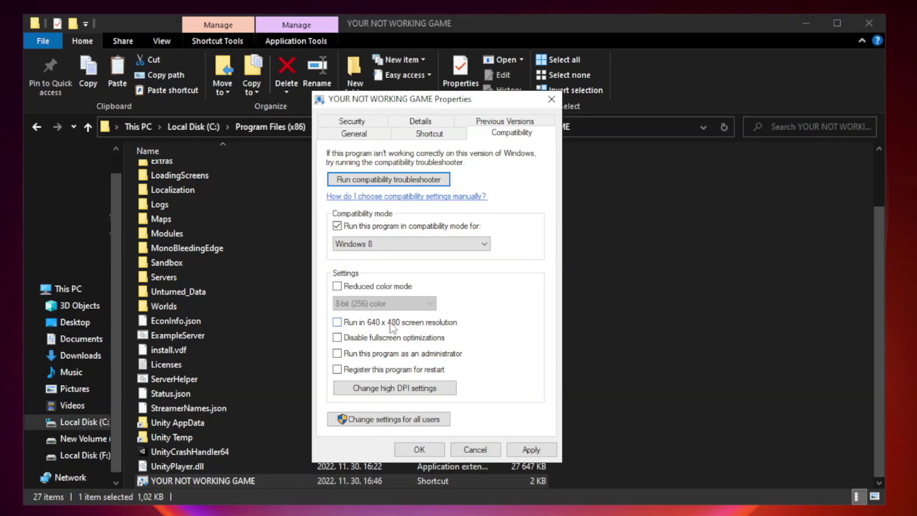
left_click(360, 340)
left_click(362, 355)
left_click(531, 452)
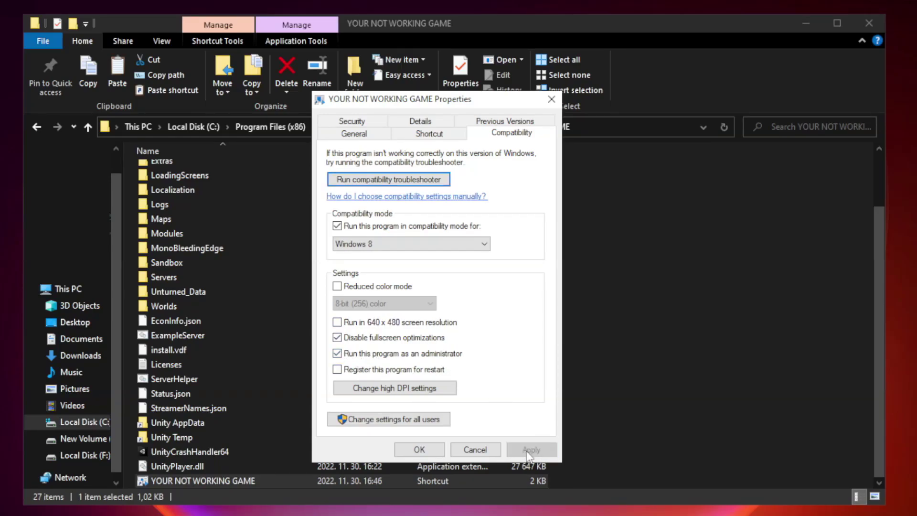
left_click(418, 451)
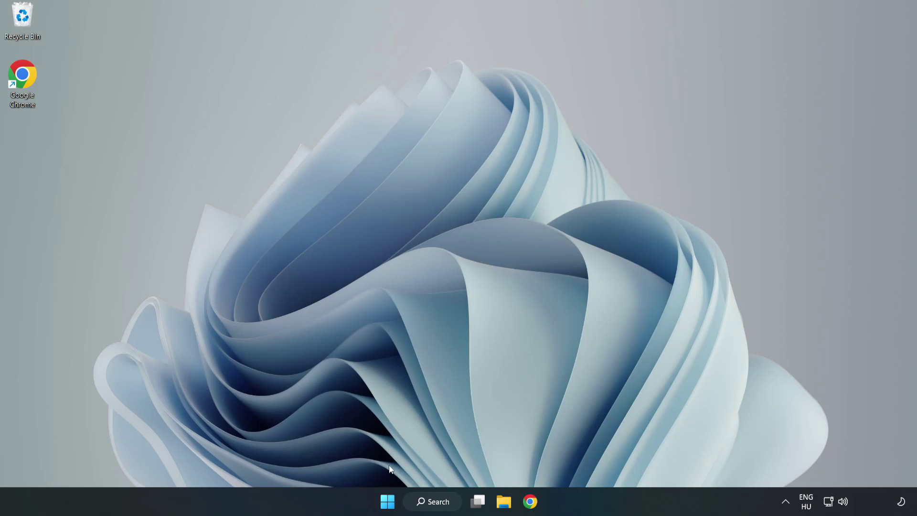
- Launch Task Manager from the Start button's quick menu and show its Startup apps list
right_click(388, 504)
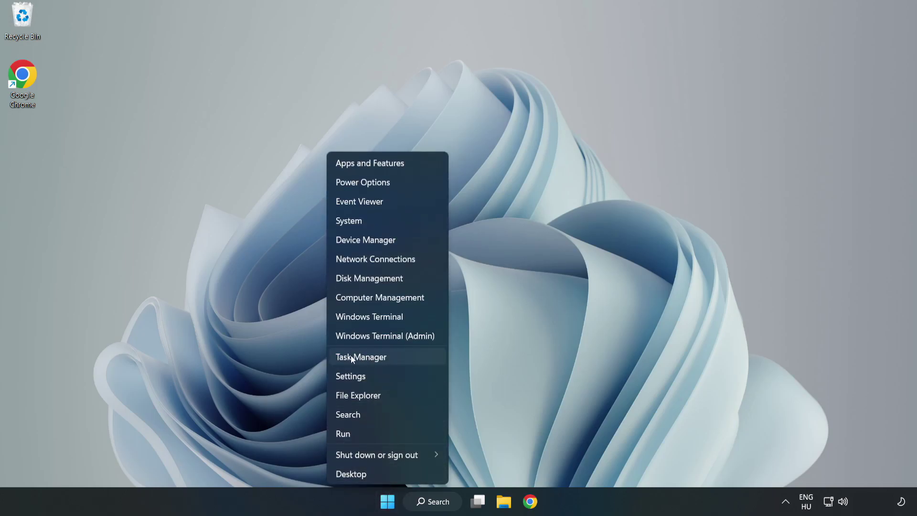
left_click(386, 357)
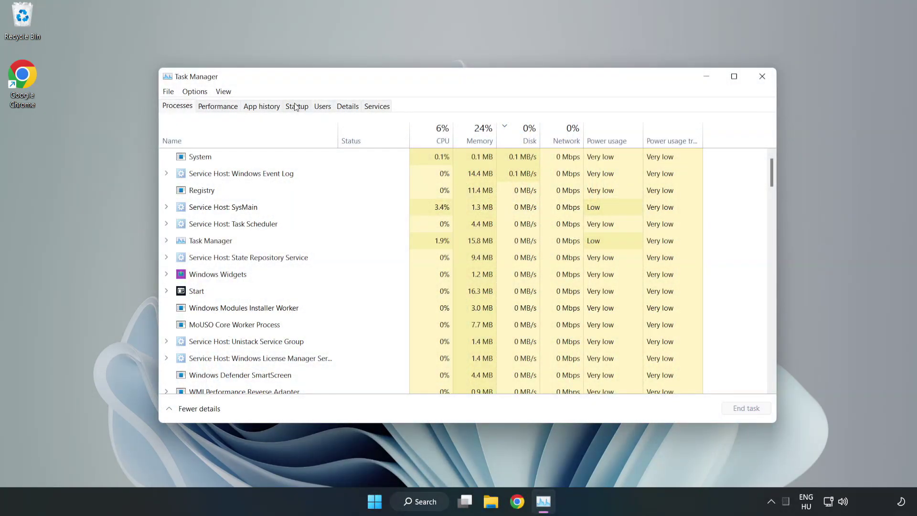
left_click(298, 109)
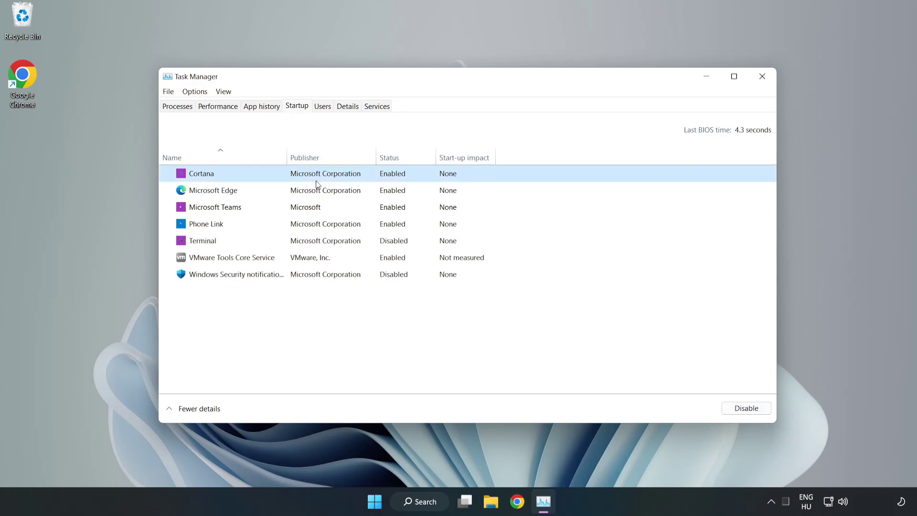
- Disable Cortana, Microsoft Edge, Microsoft Teams and Phone Link at startup, then close Task Manager
left_click(745, 408)
left_click(395, 189)
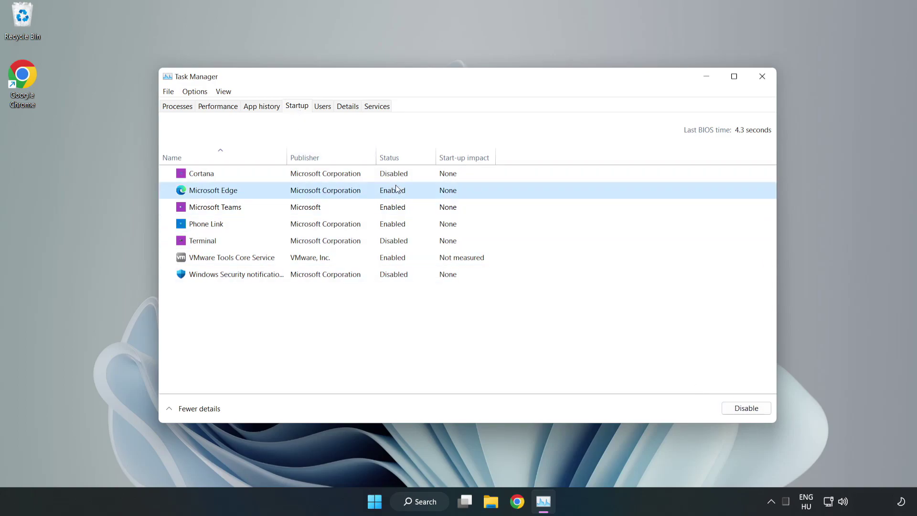
left_click(746, 408)
left_click(363, 207)
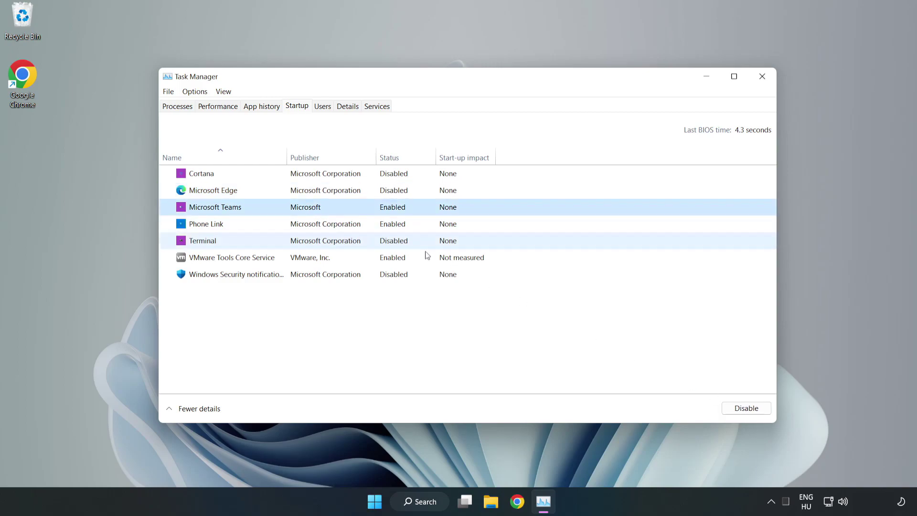
left_click(746, 409)
left_click(307, 227)
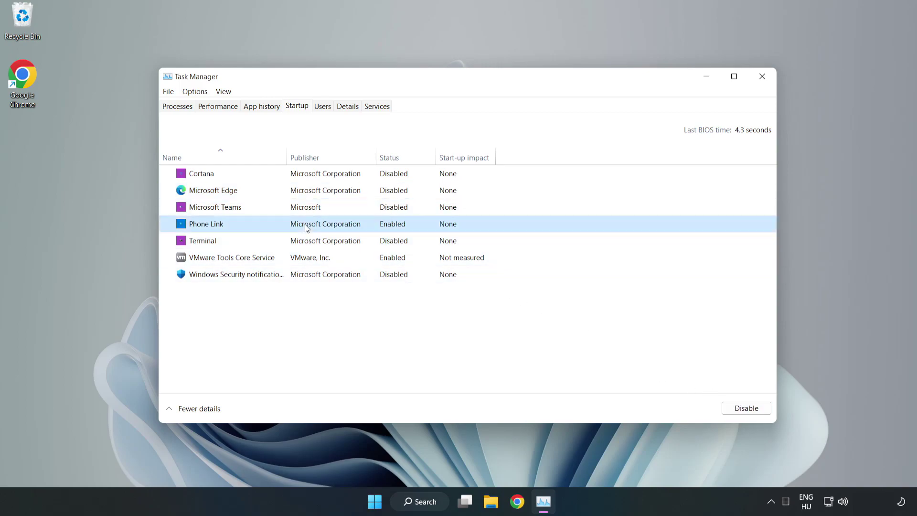
left_click(763, 411)
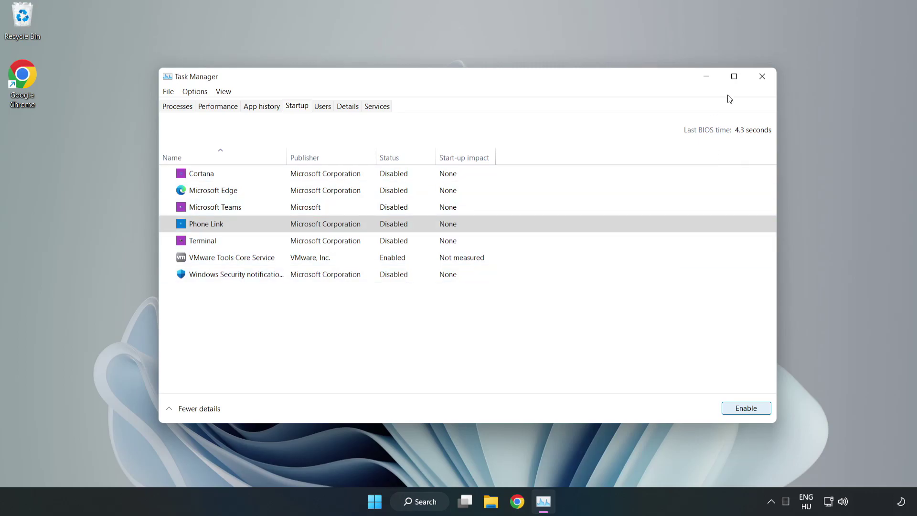
left_click(763, 78)
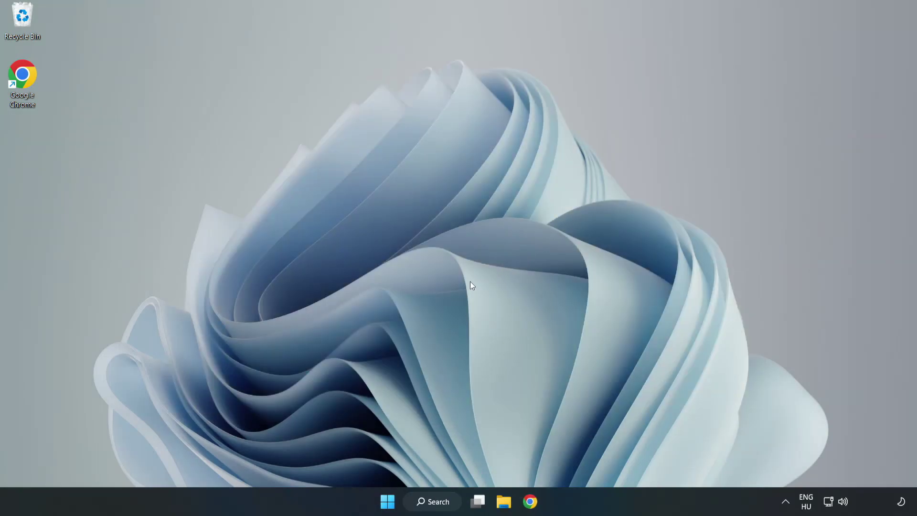
- Search for 'cmd' and launch Command Prompt as administrator
left_click(448, 495)
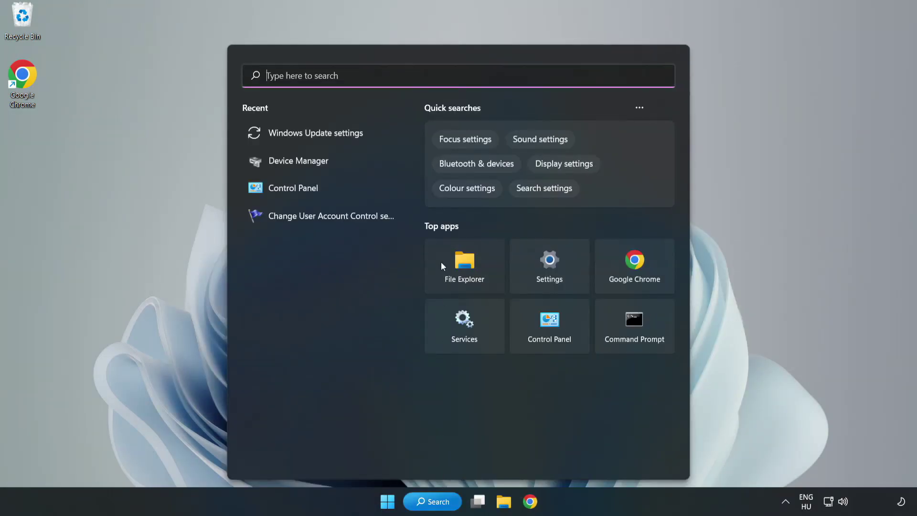
type("cmd")
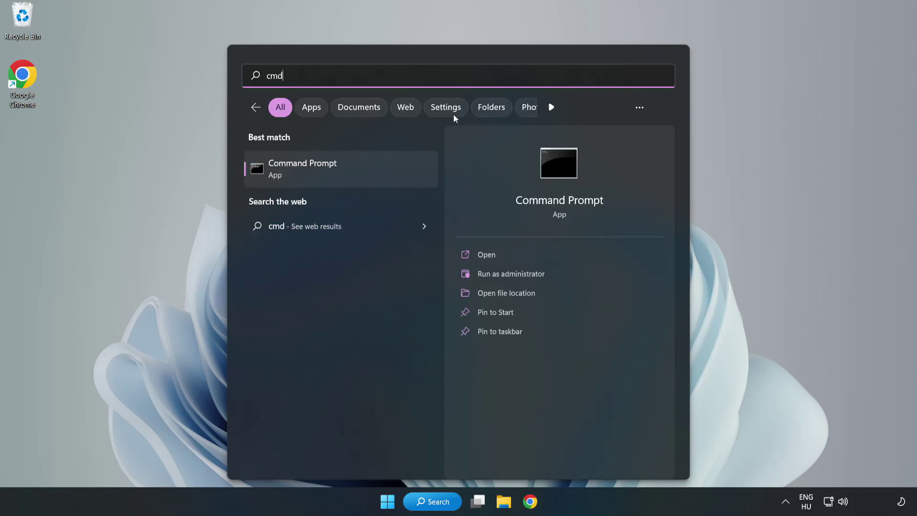
right_click(360, 174)
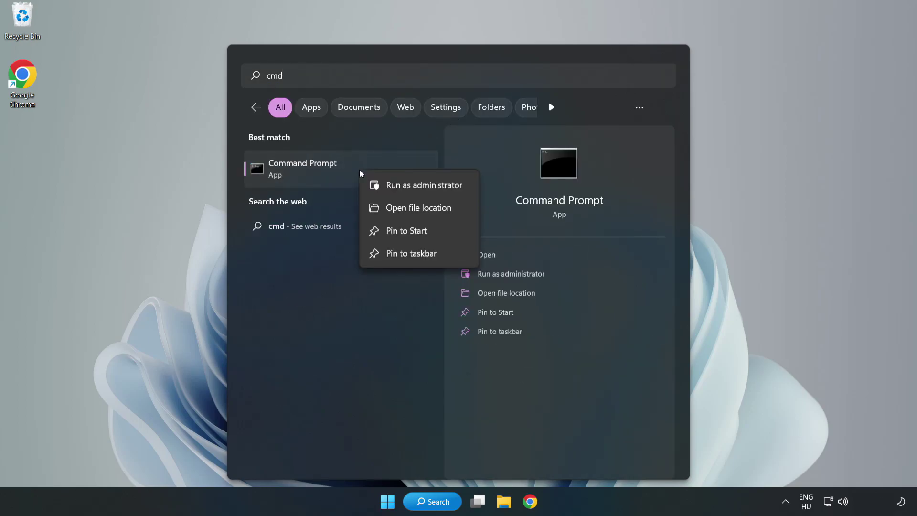
left_click(397, 188)
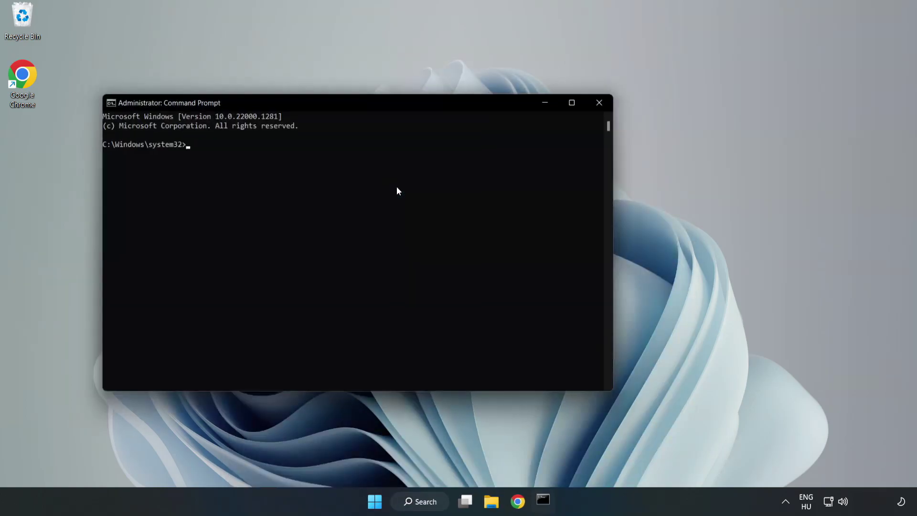
- Run sfc /scannow in Command Prompt, then close it once no integrity violations are reported
left_click_drag(365, 102, 467, 104)
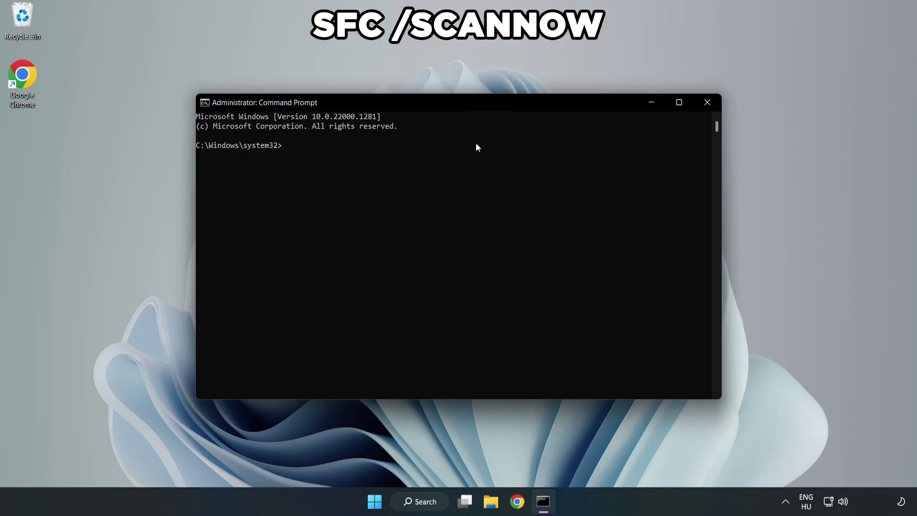
type("sfc /scannow")
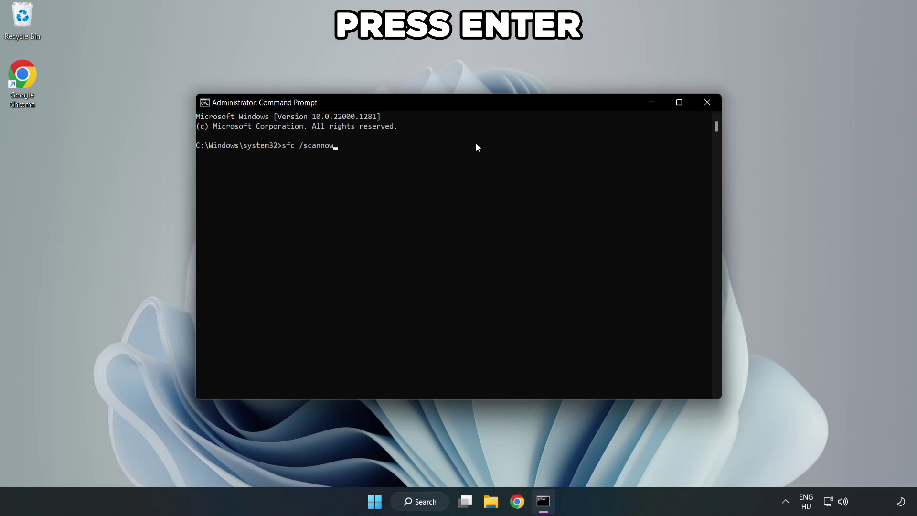
key("Return")
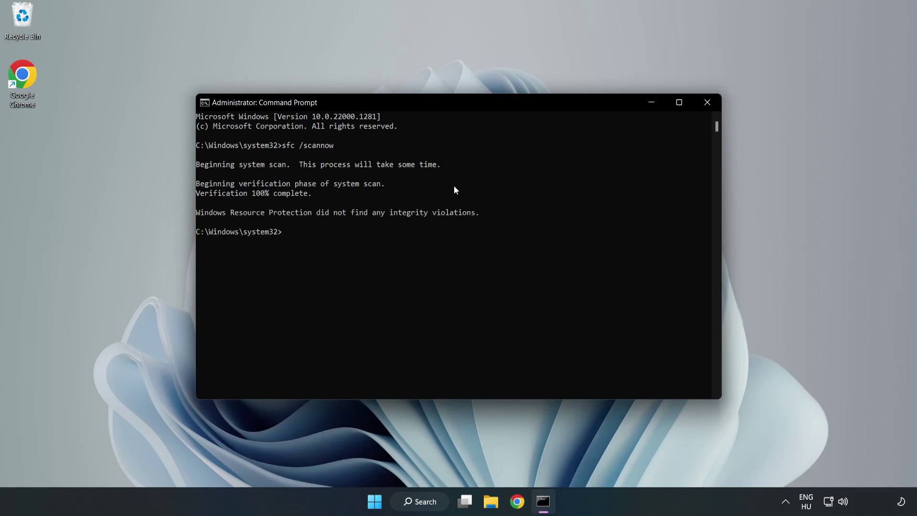
left_click(706, 110)
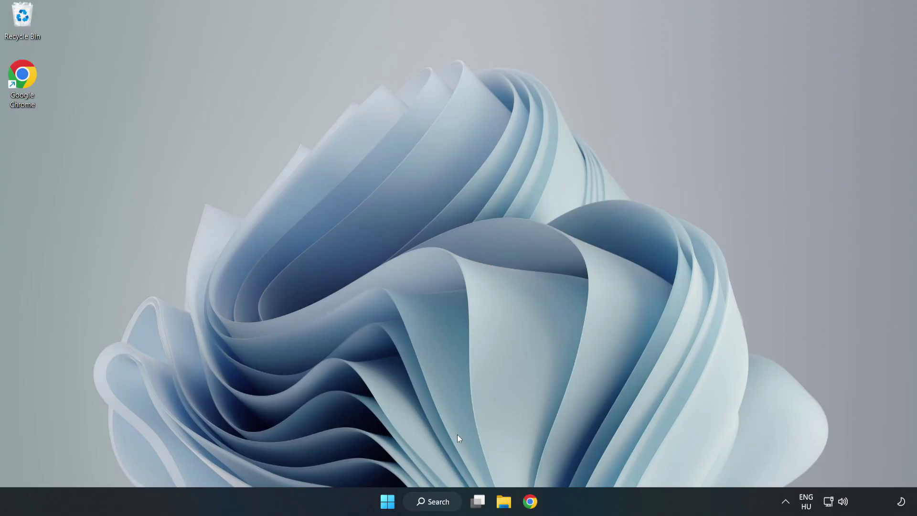
- Search Windows for 'security' and launch the Windows Security app from Best match
left_click(440, 505)
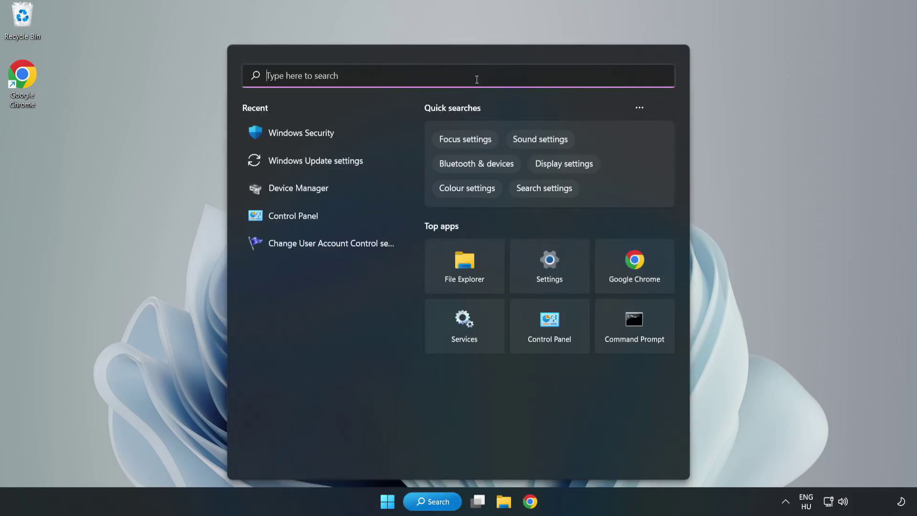
type("secu")
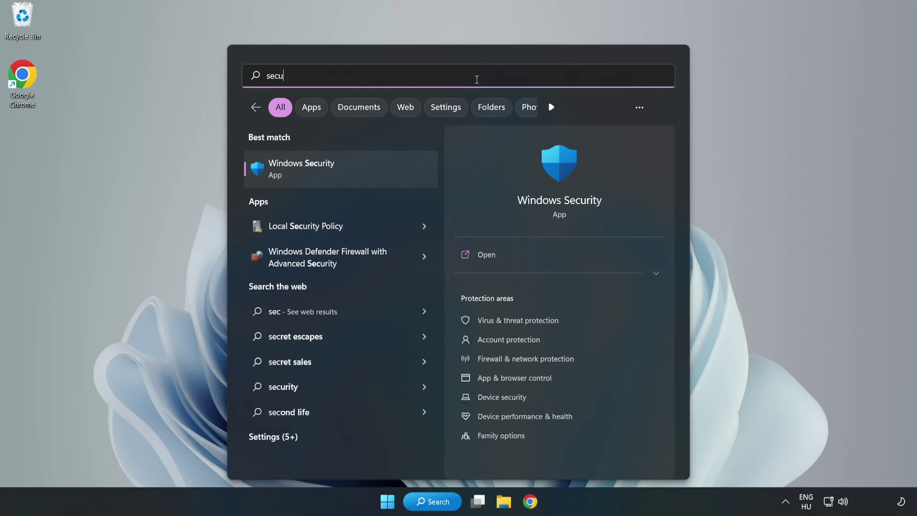
type("rity")
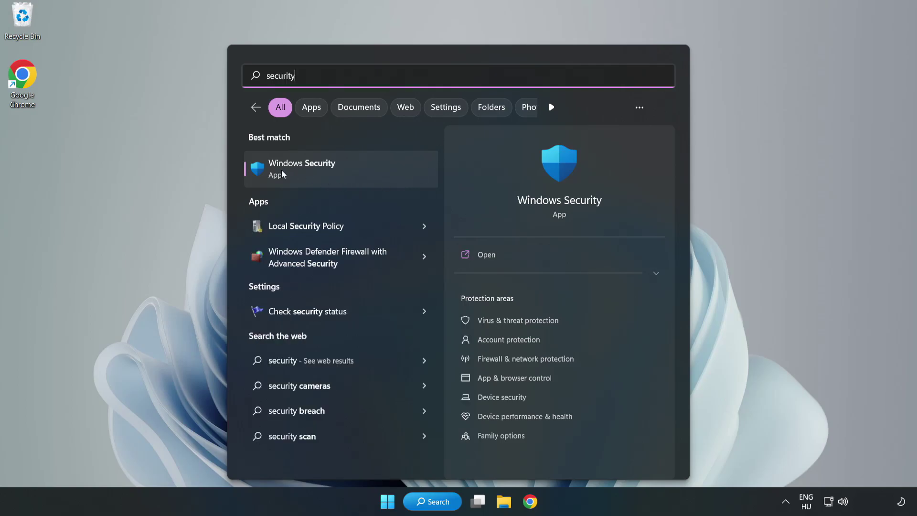
left_click(332, 176)
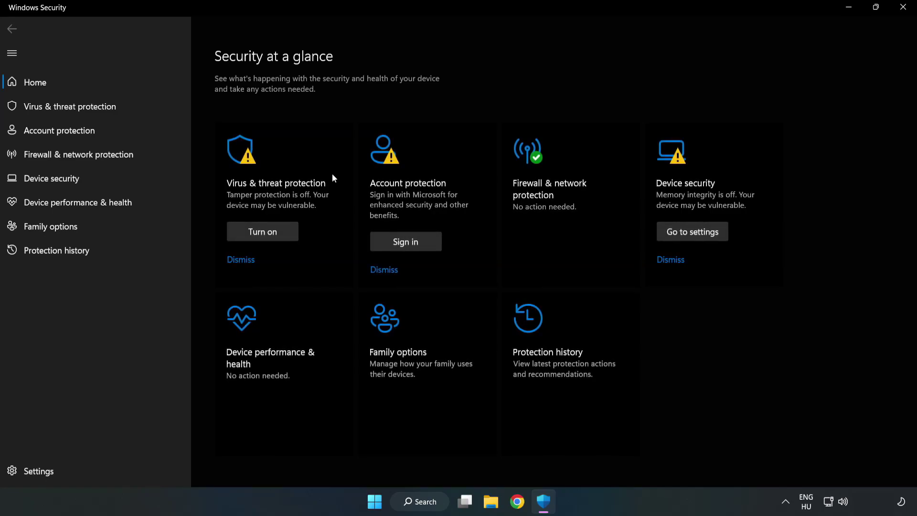
- Go through Virus & threat protection > Manage settings to the empty Exclusions page
left_click(59, 110)
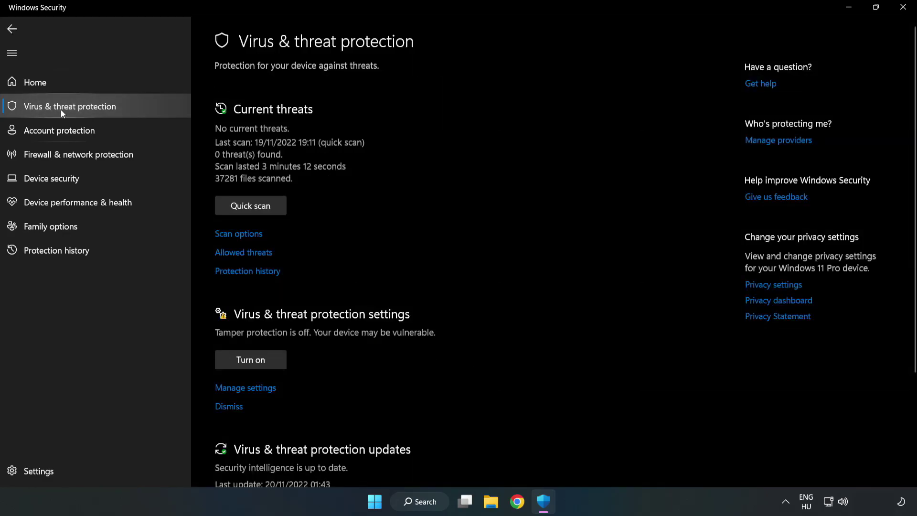
scroll(479, 187, "down", 3)
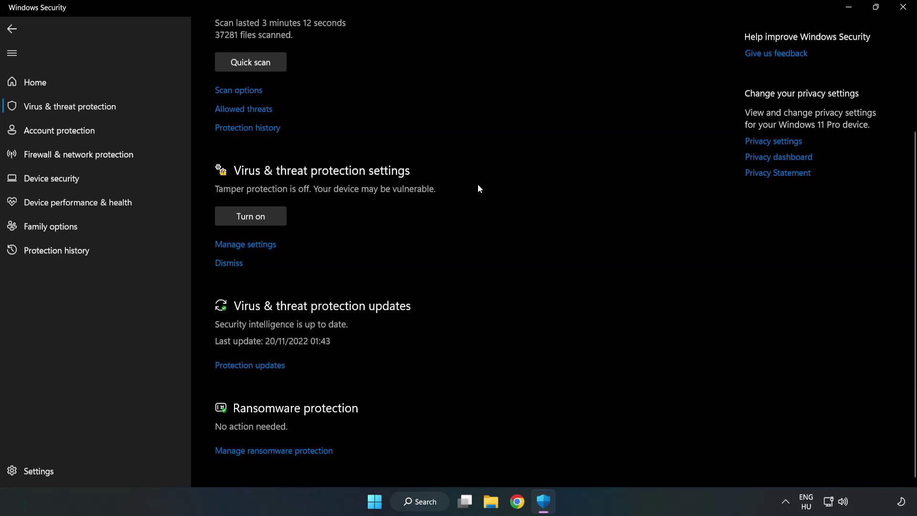
left_click(251, 249)
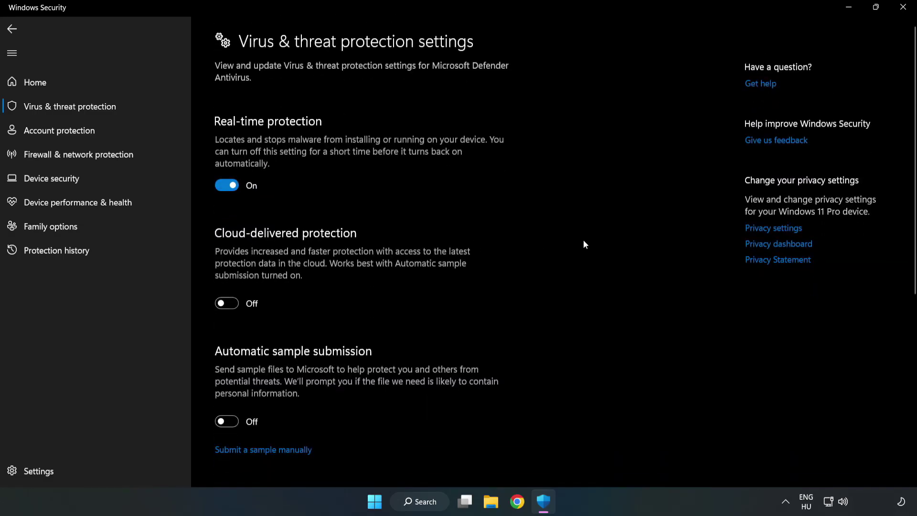
scroll(585, 244, "down", 6)
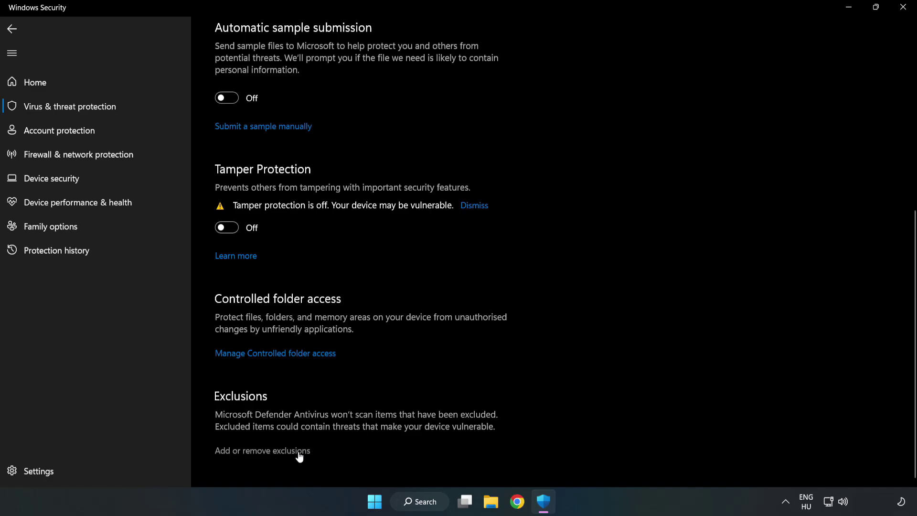
left_click(271, 451)
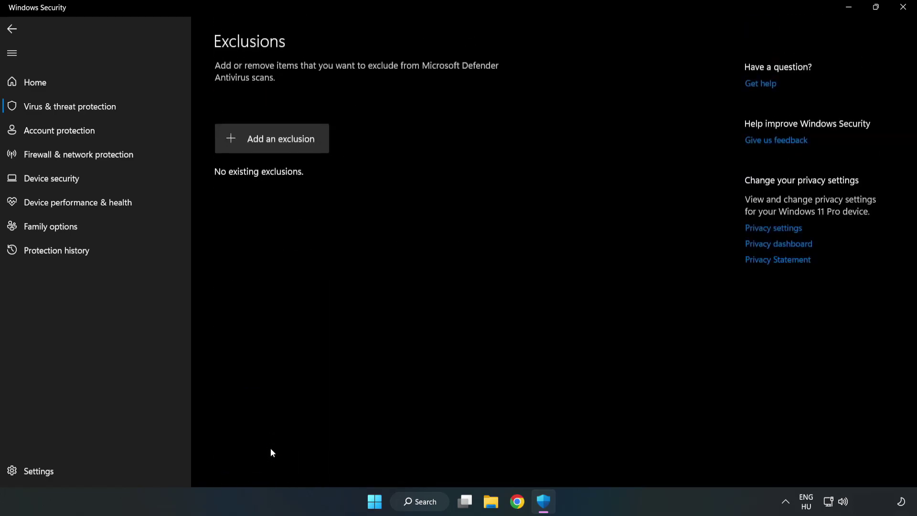
- Add the NOT WORKING APP shortcut in C:\Program Files (x86) as a file exclusion, registering chrome.exe
left_click(280, 143)
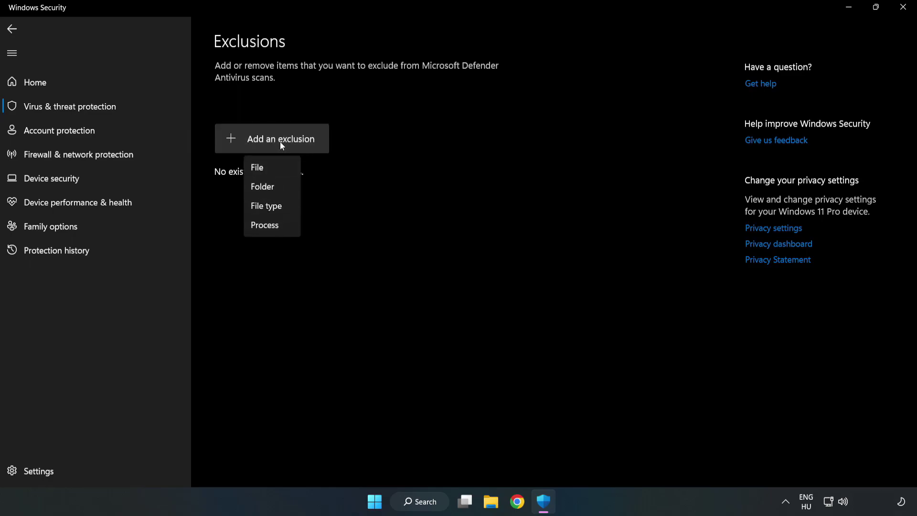
left_click(260, 168)
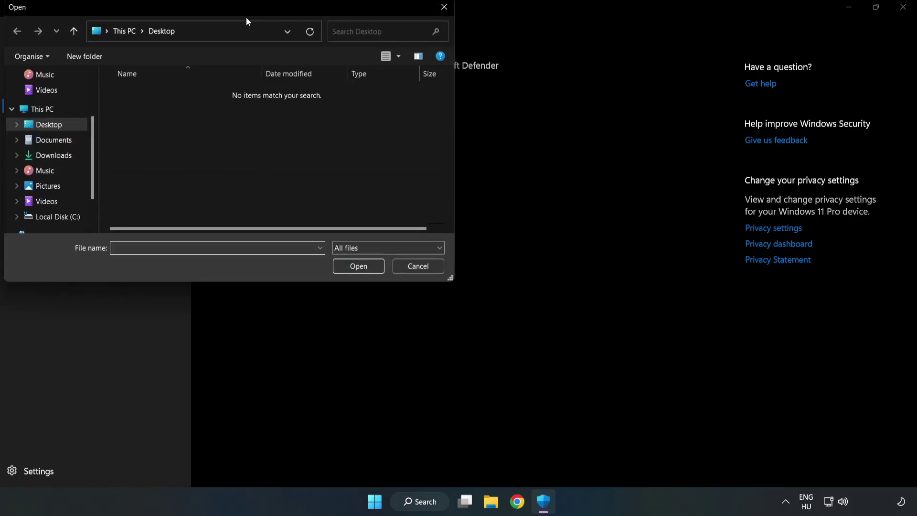
left_click_drag(247, 18, 422, 102)
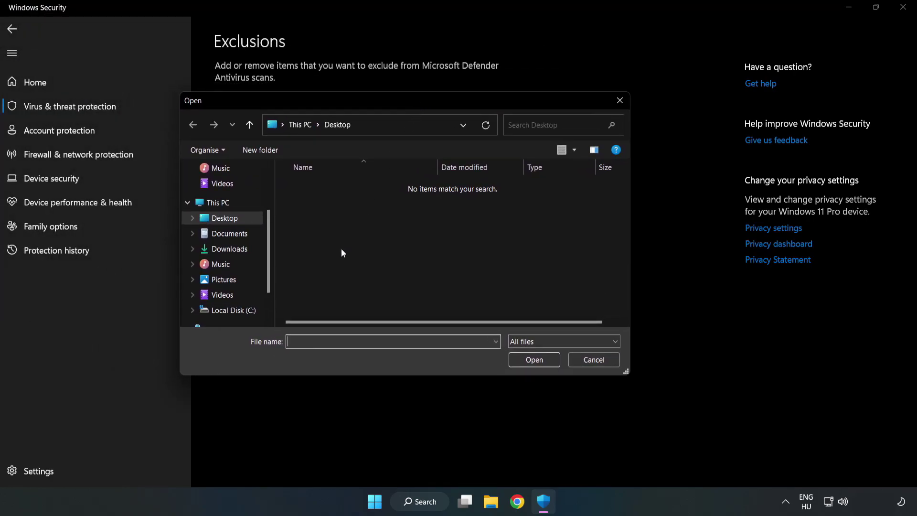
left_click(234, 311)
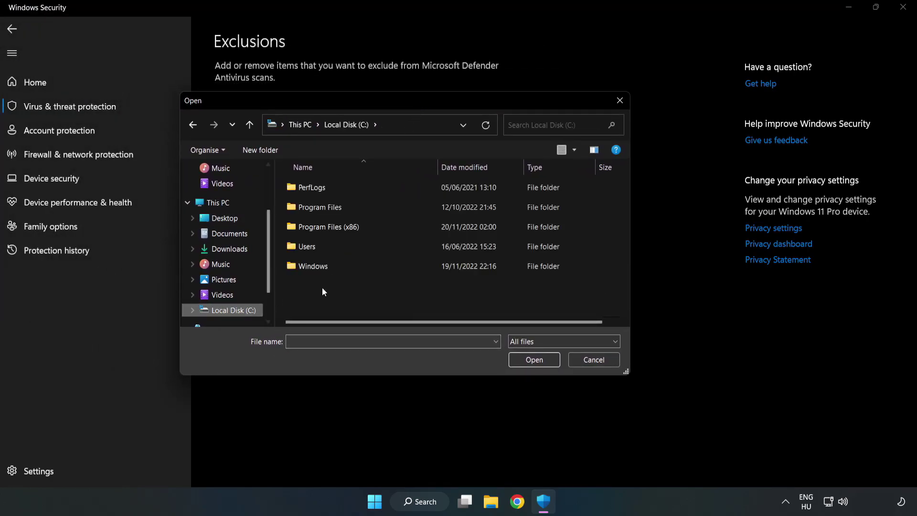
double_click(360, 228)
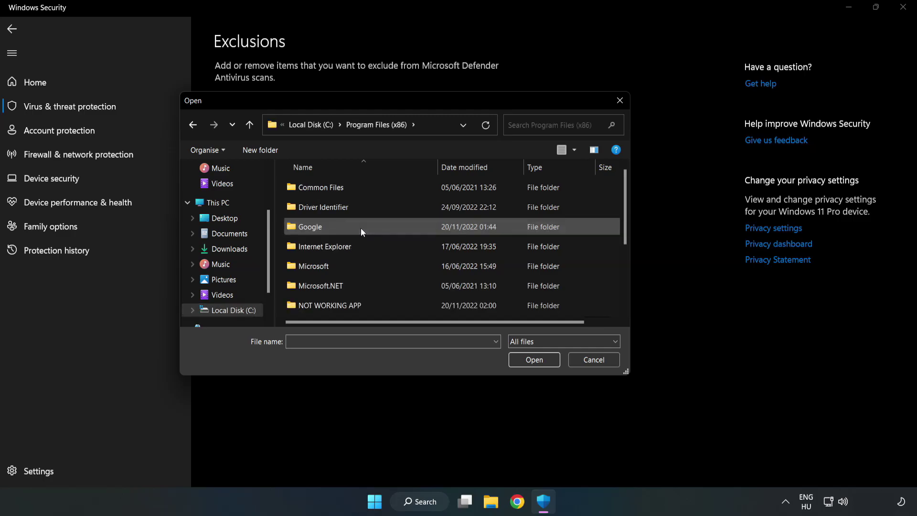
double_click(361, 305)
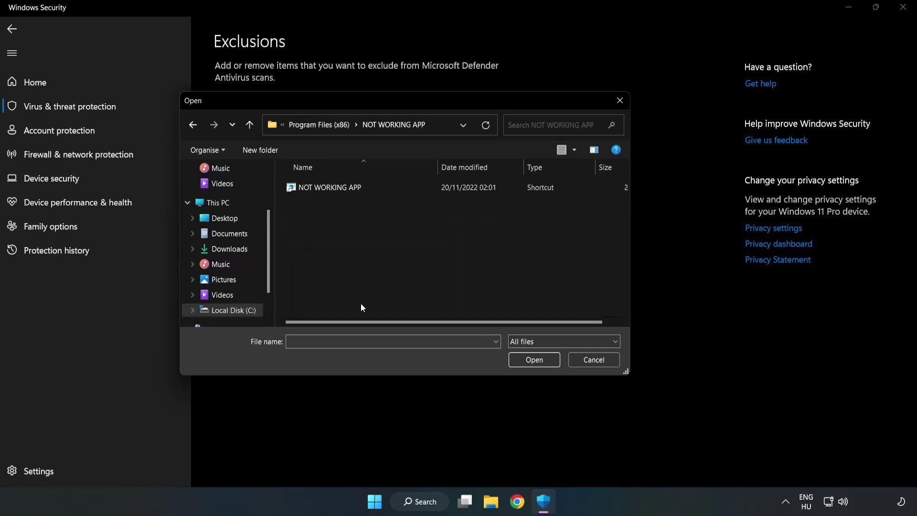
left_click(323, 188)
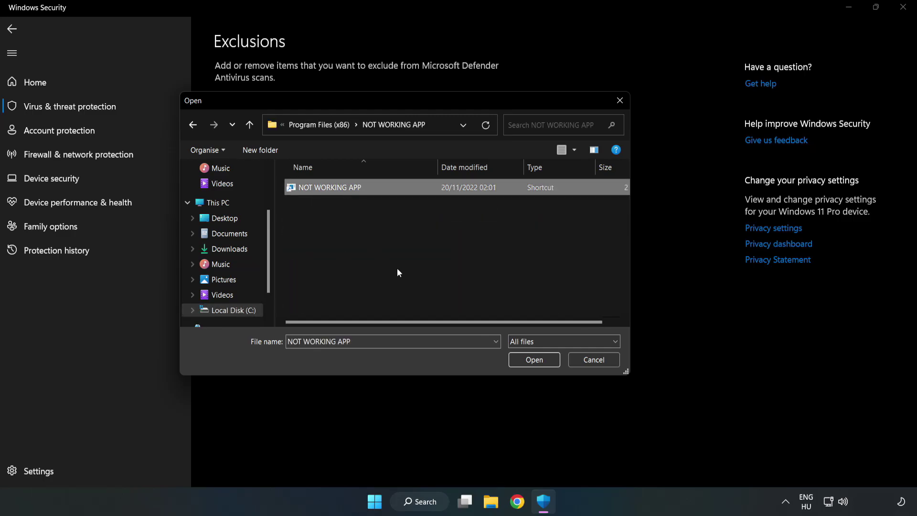
left_click(533, 360)
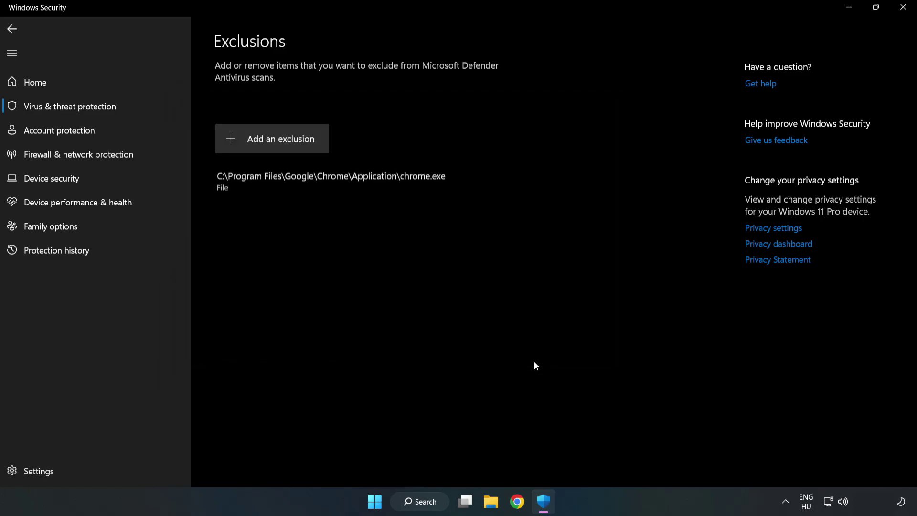
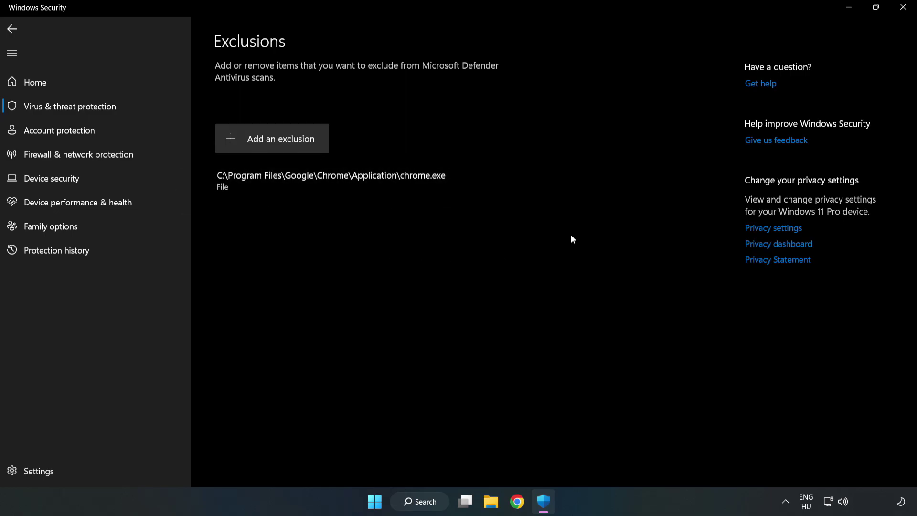
- Close Windows Security and bring up the Start menu's Sleep, Shut down and Restart options
left_click(902, 9)
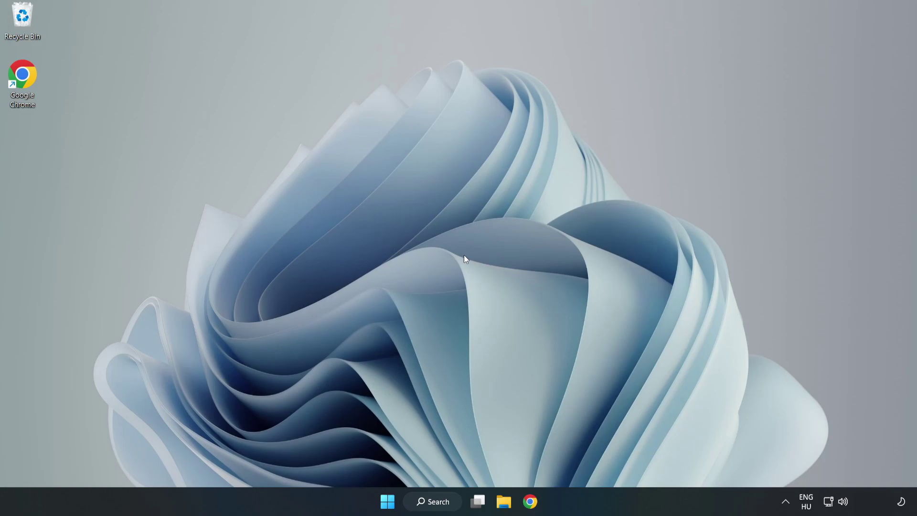
left_click(387, 501)
left_click(611, 460)
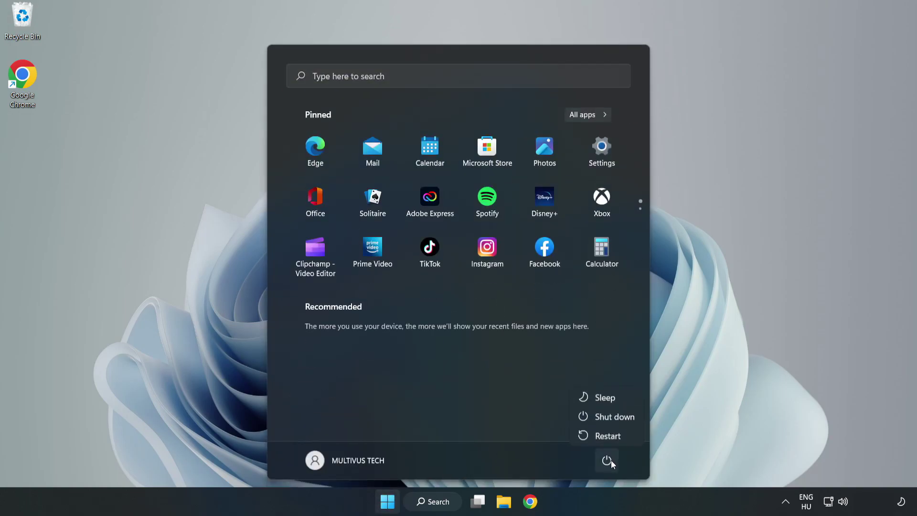